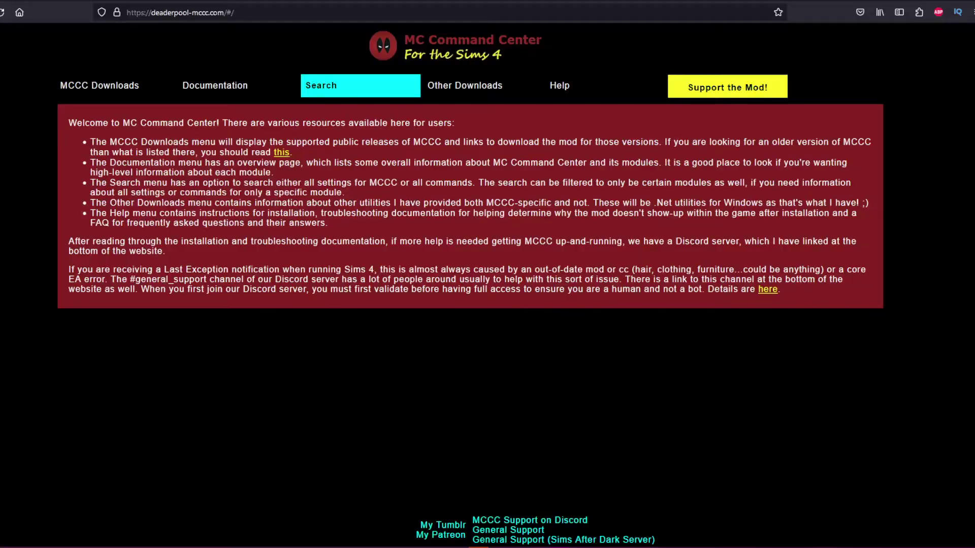
- Download MC Command Center 2021.2.1 from the MCCC website's list of public releases
left_click(99, 86)
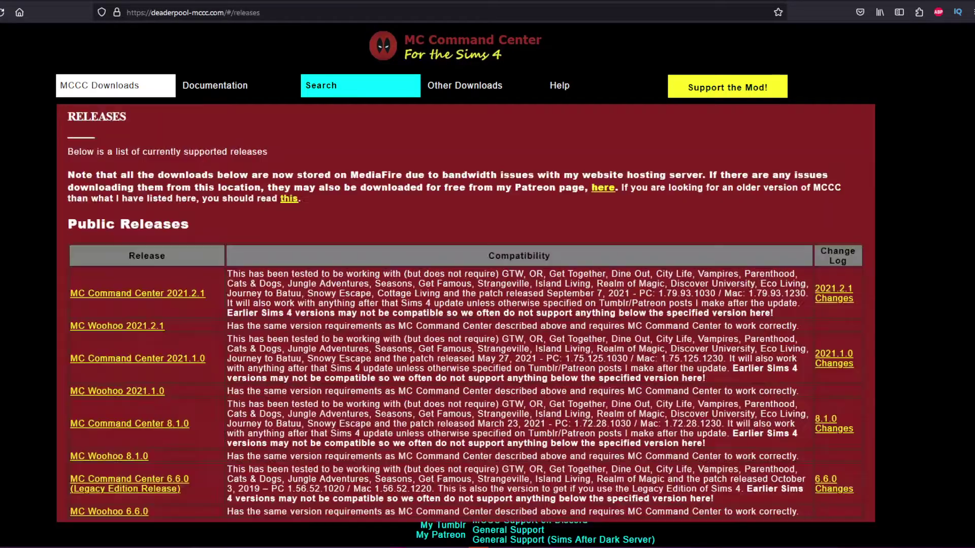
scroll(465, 313, "down", 2)
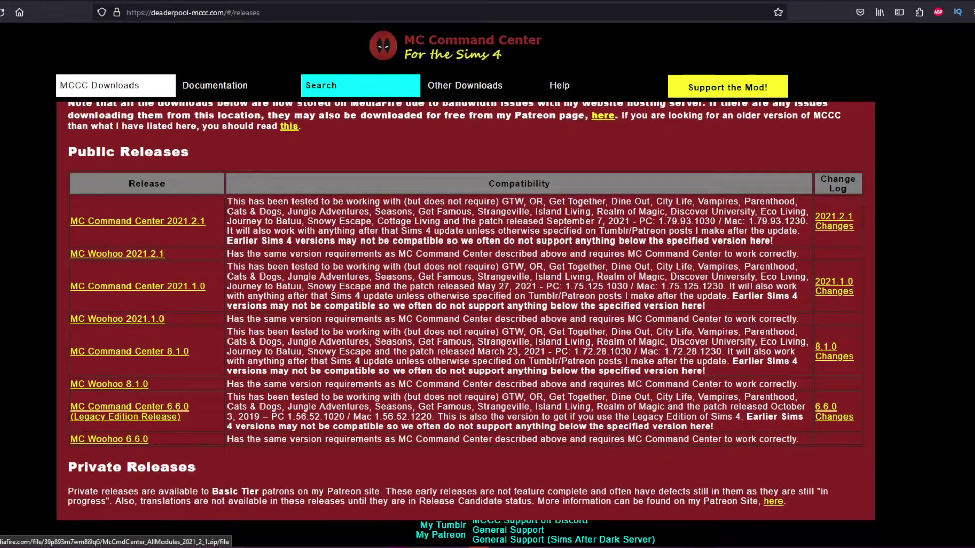
left_click(137, 222)
key("alt+Left")
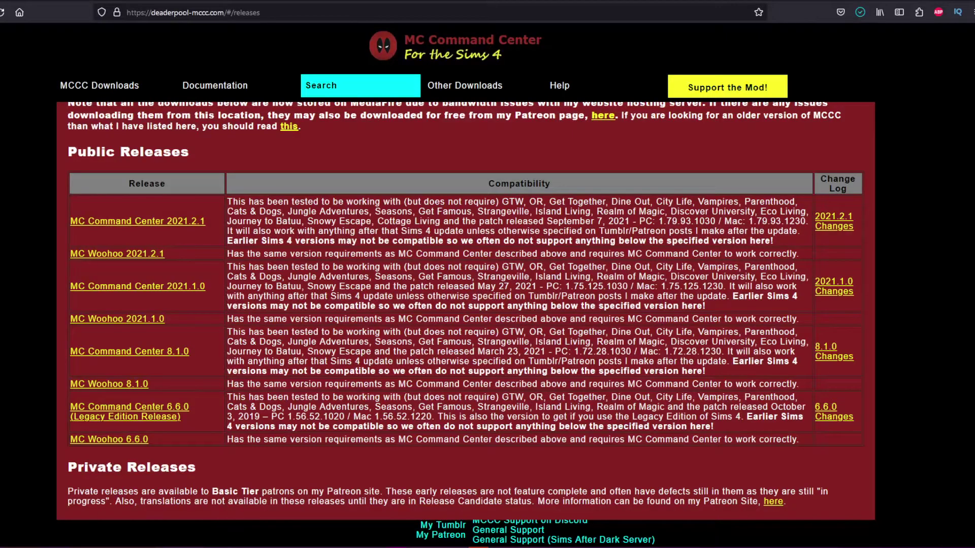
- Check the downloaded McCmdCenter_AllModules_2021_2_1 zip in its folder, close the folder window, and look over the MCCC releases page
left_click(860, 12)
left_click(854, 41)
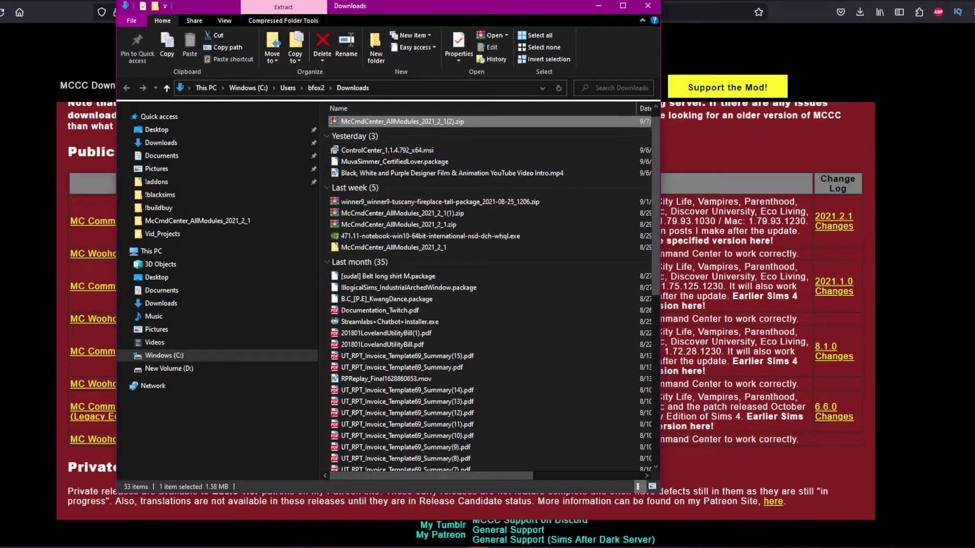
left_click(647, 6)
scroll(465, 313, "up", 2)
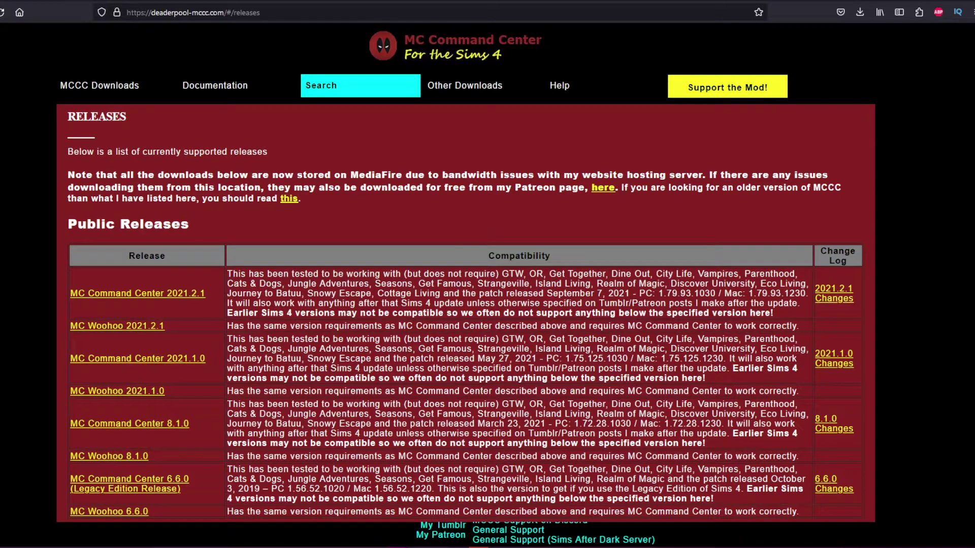
scroll(466, 313, "down", 2)
scroll(466, 313, "up", 2)
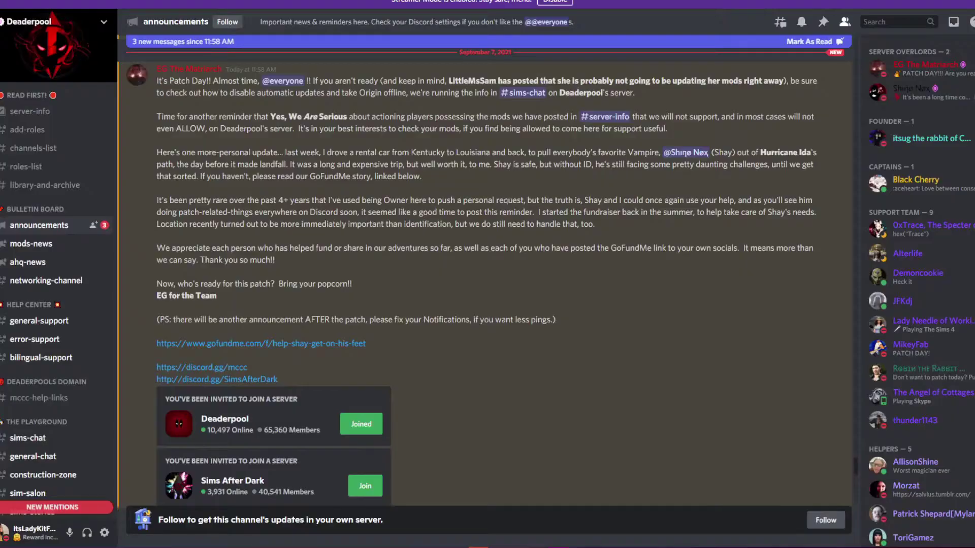
- Read the patch-day and MCCC compatibility posts in the announcements channel of the Deaderpool server in Discord
scroll(484, 274, "up", 1)
scroll(484, 274, "up", 10)
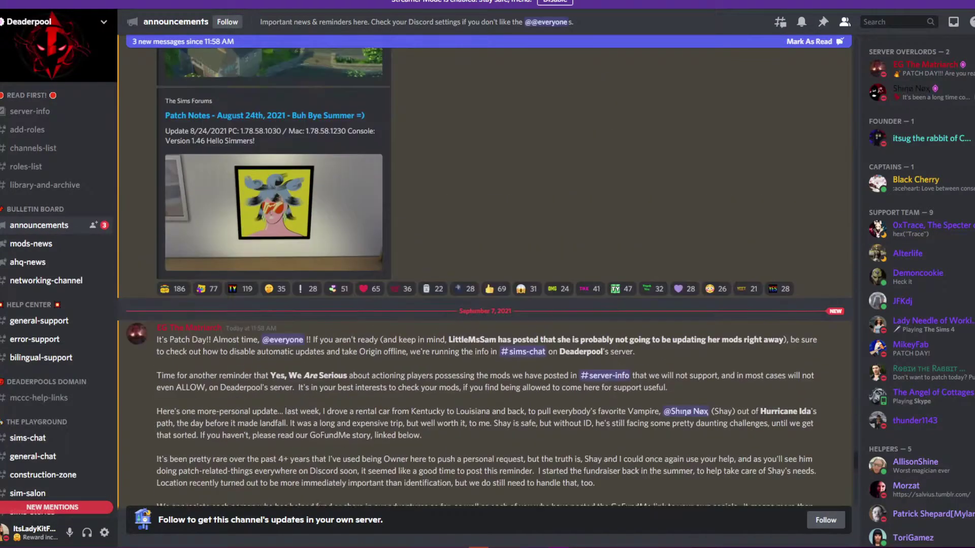
scroll(484, 275, "down", 20)
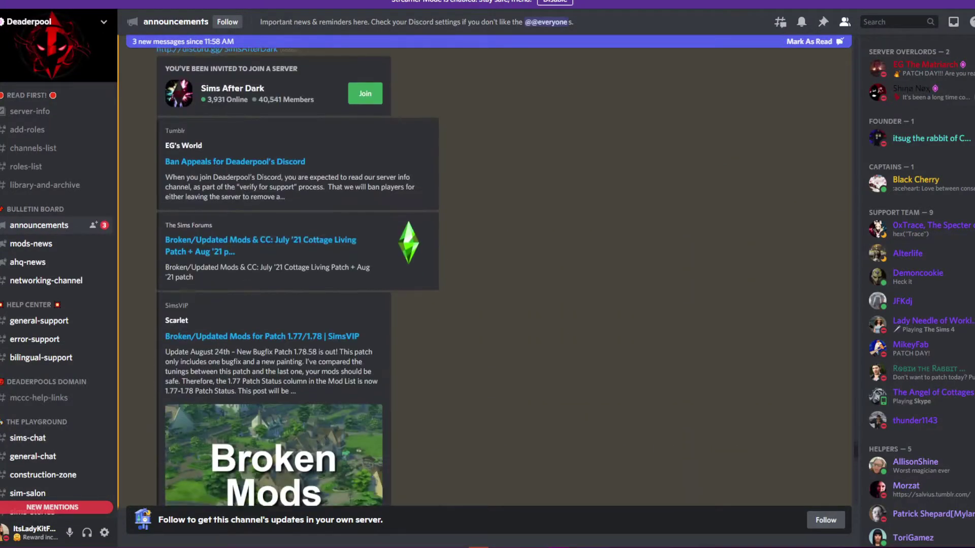
scroll(59, 275, "down", 4)
scroll(484, 274, "down", 10)
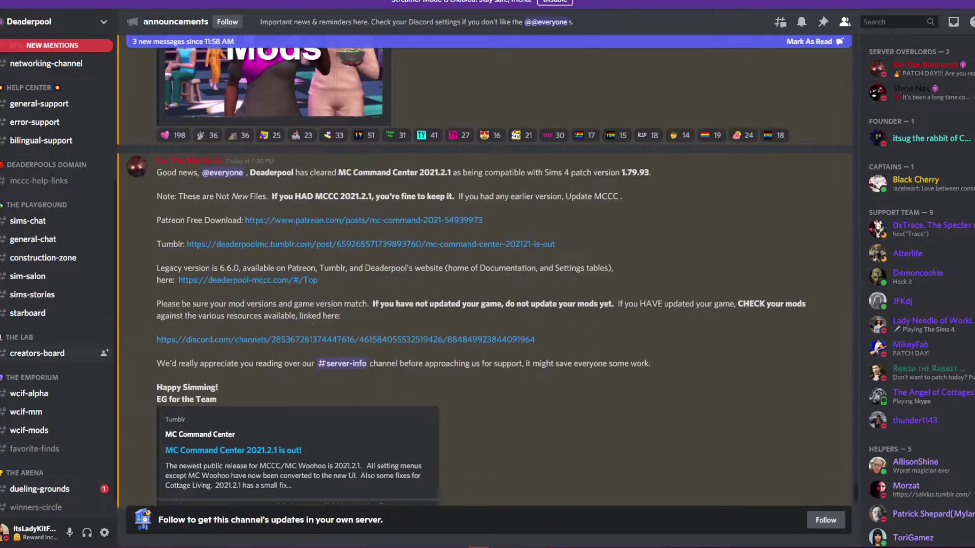
scroll(58, 274, "down", 1)
scroll(59, 287, "up", 5)
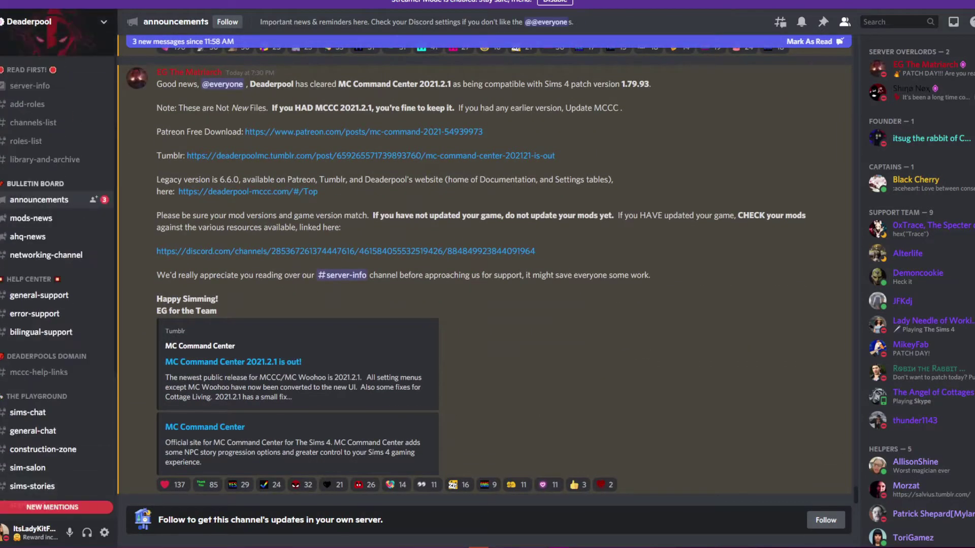
- Open the error-support channel of the Deaderpool server and look through its recent messages
left_click(56, 313)
scroll(488, 274, "down", 20)
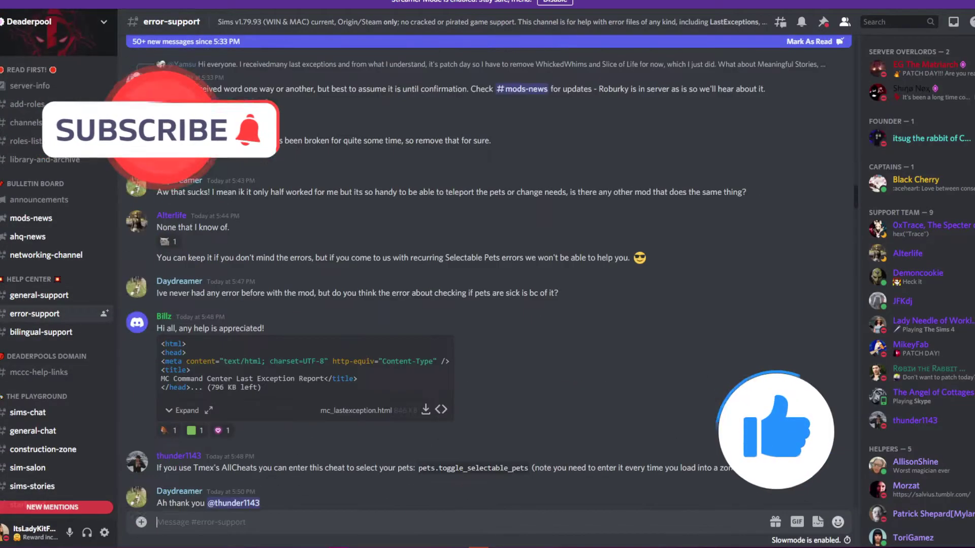
scroll(488, 274, "down", 5)
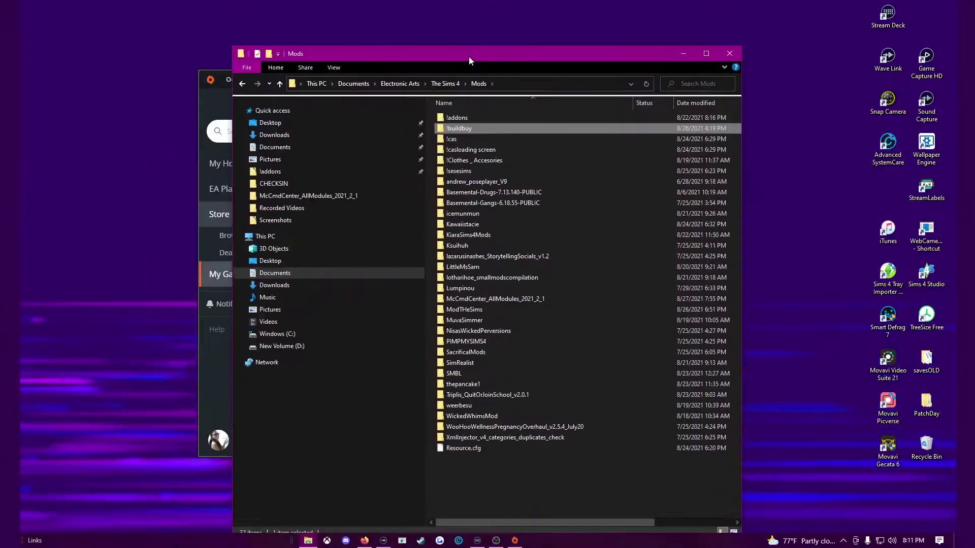
- In The Sims 4 documents folder, delete lastCleanException.txt, lastException.txt, localthumbcache.package and avatarcache.package
left_click_drag(469, 57, 467, 44)
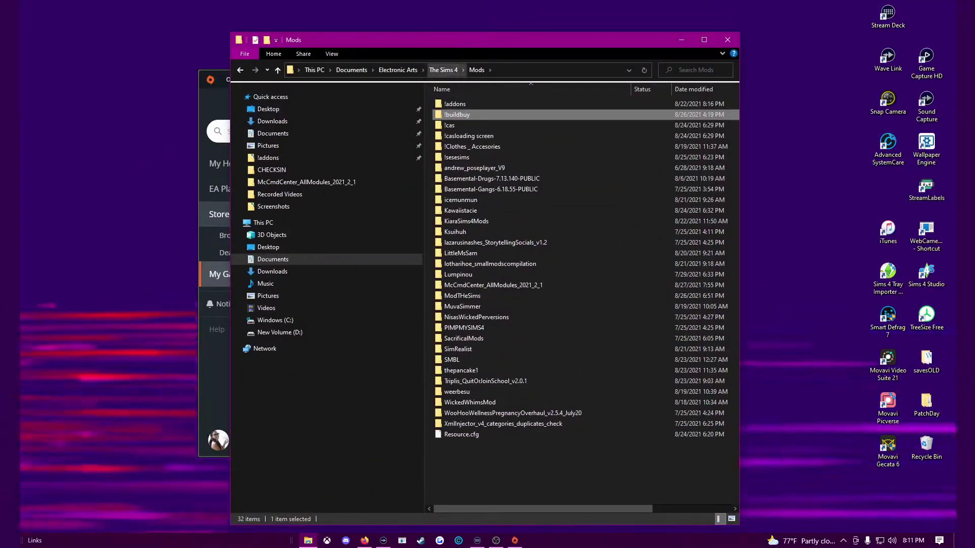
left_click(397, 69)
double_click(457, 104)
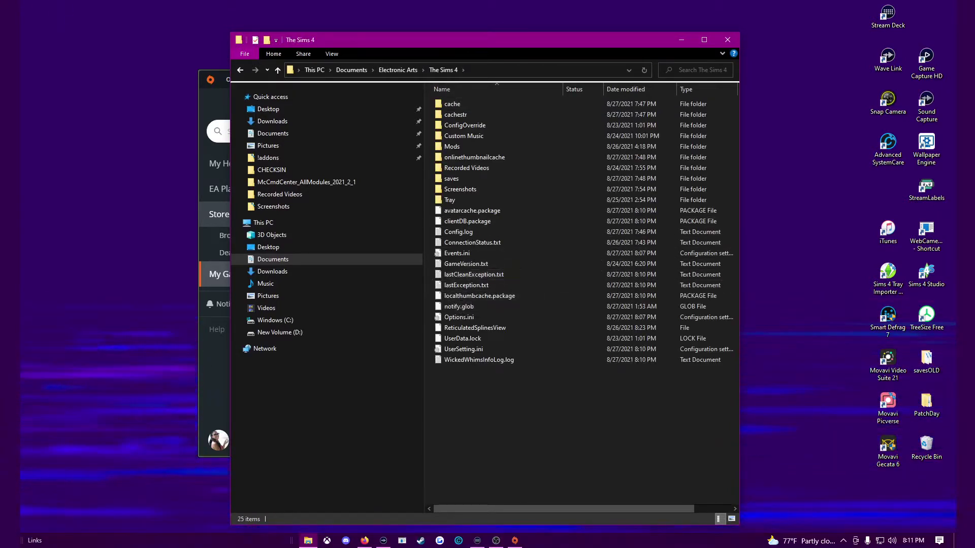
left_click_drag(431, 270, 503, 293)
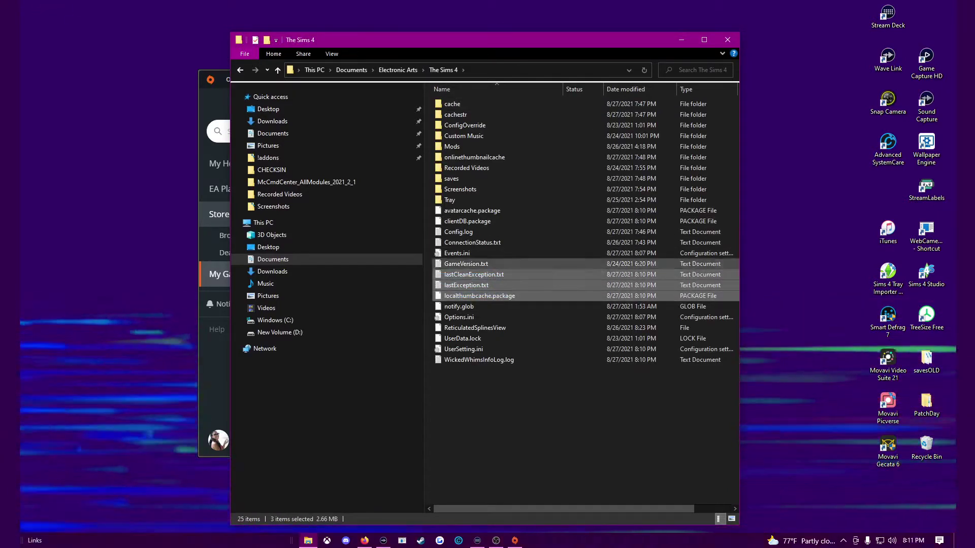
left_click(472, 211, "ctrl")
key("Delete")
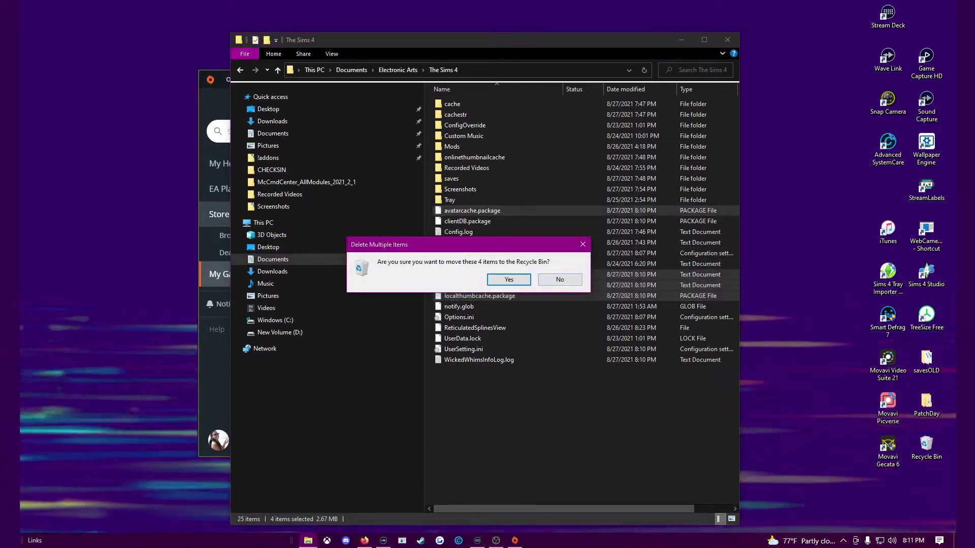
key("Return")
- Open mc_lastexception.html from the McCmdCenter_AllModules_2021_2_1 folder inside Mods with Firefox
double_click(452, 146)
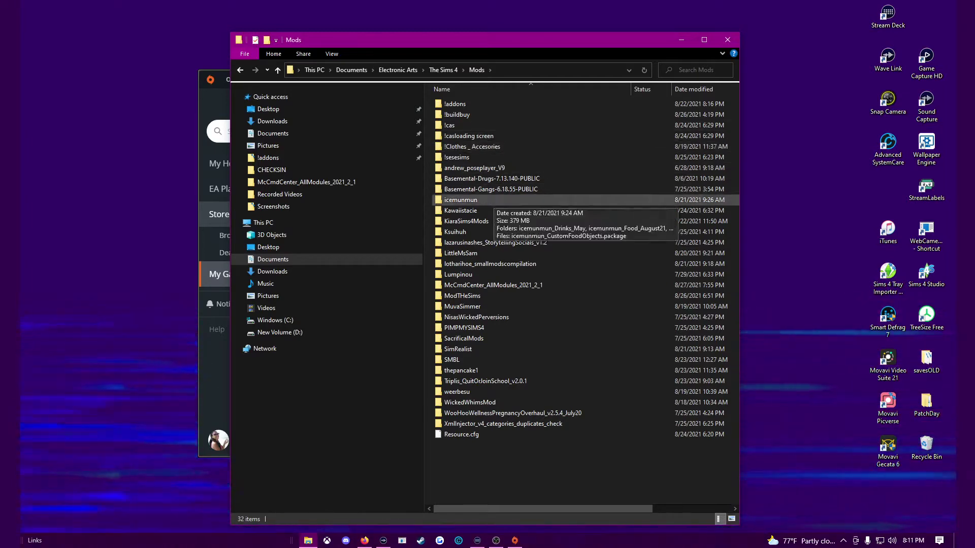
left_click(488, 285)
double_click(487, 285)
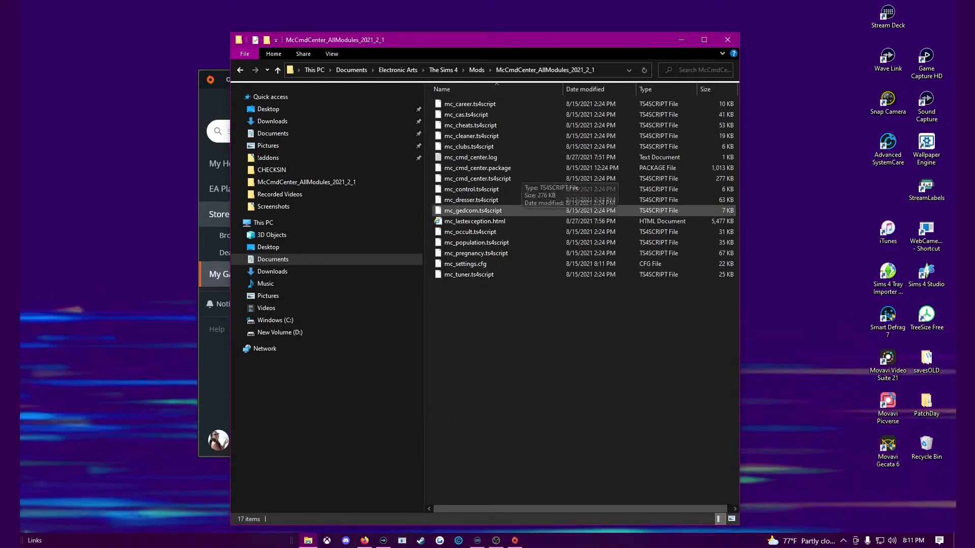
right_click(505, 221)
mouse_move(538, 301)
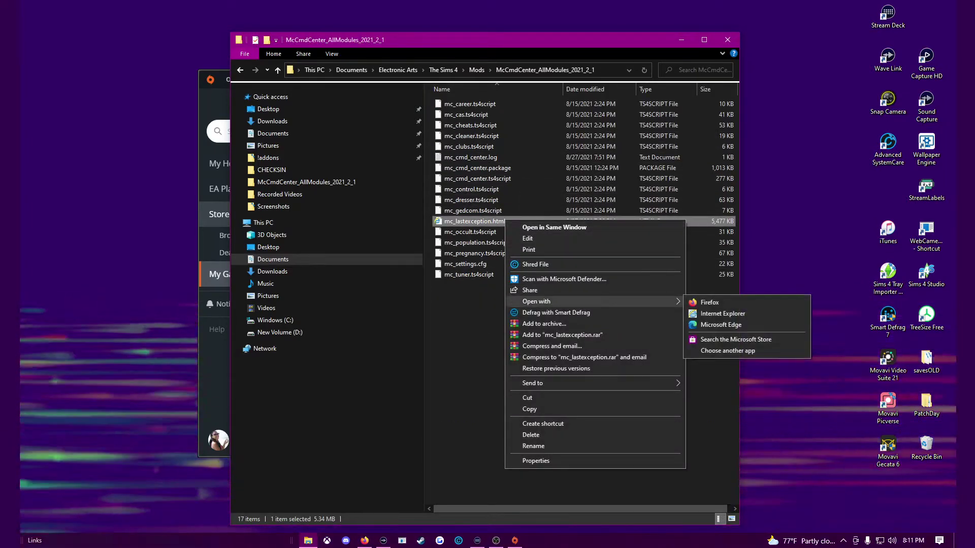
left_click(721, 303)
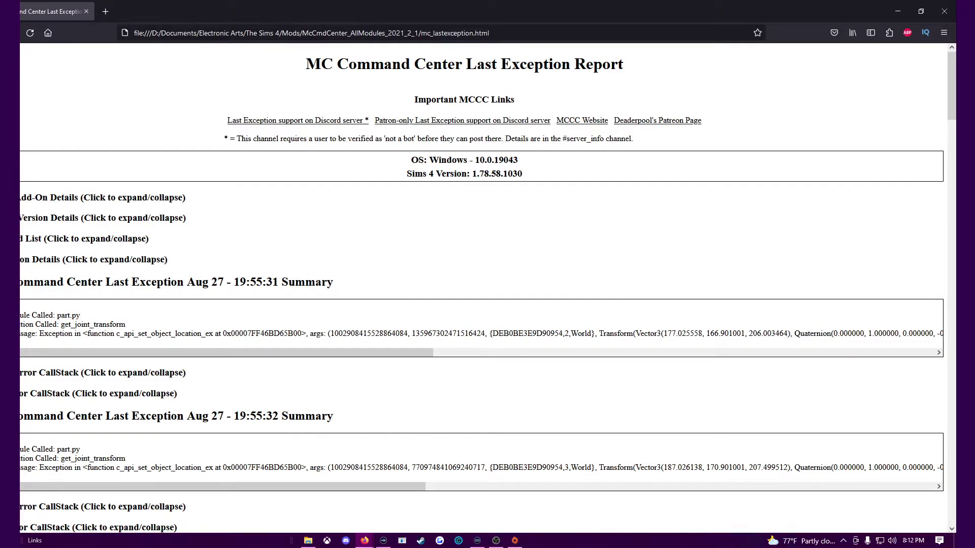
- Examine the message and function called in the Aug 27 - 19:55:31 exception summary by highlighting the text
left_click_drag(159, 333, 793, 333)
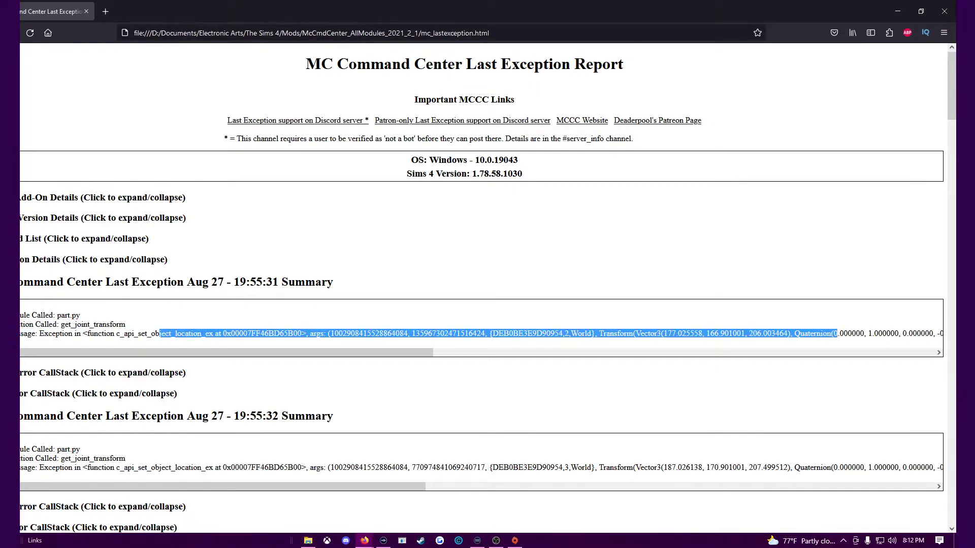
left_click(859, 334)
left_click_drag(542, 333, 604, 334)
scroll(603, 334, "down", 1)
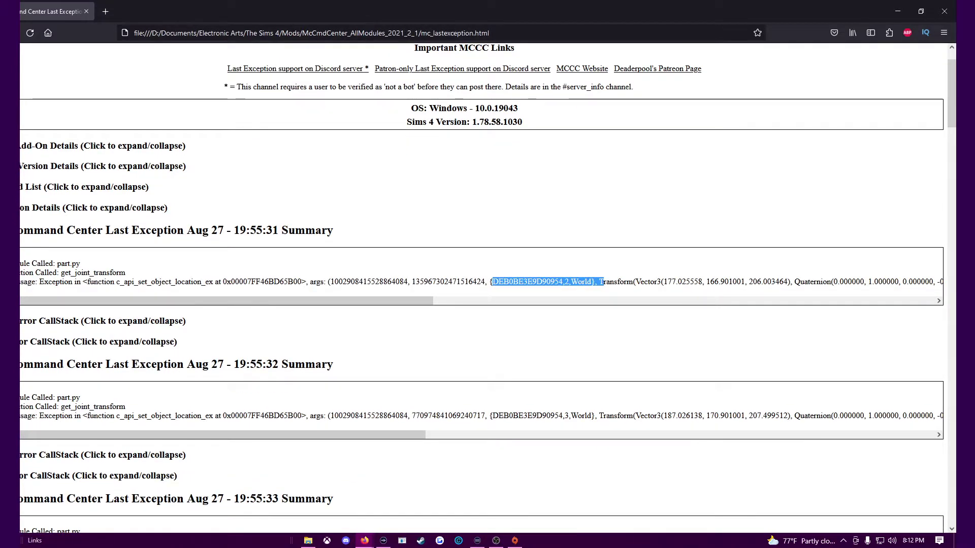
left_click(604, 281)
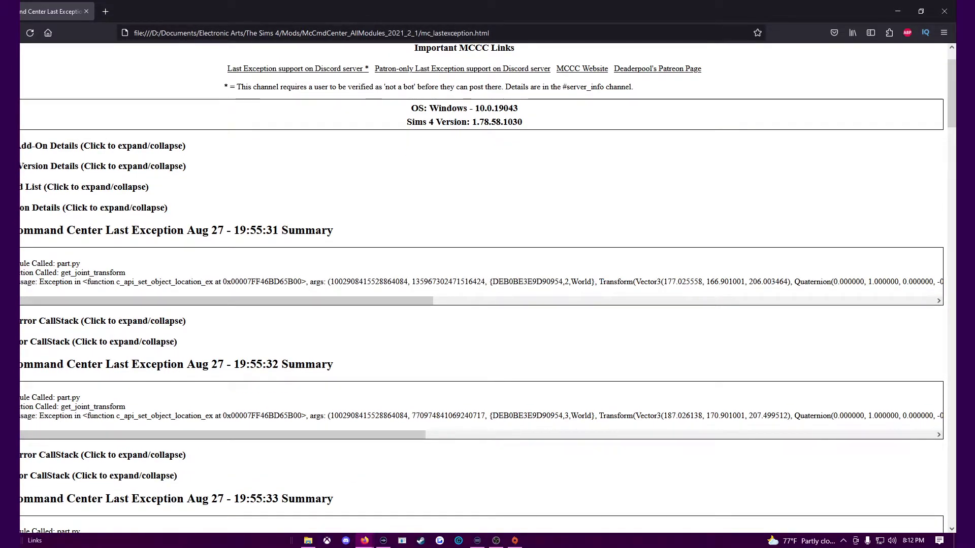
left_click_drag(34, 273, 126, 273)
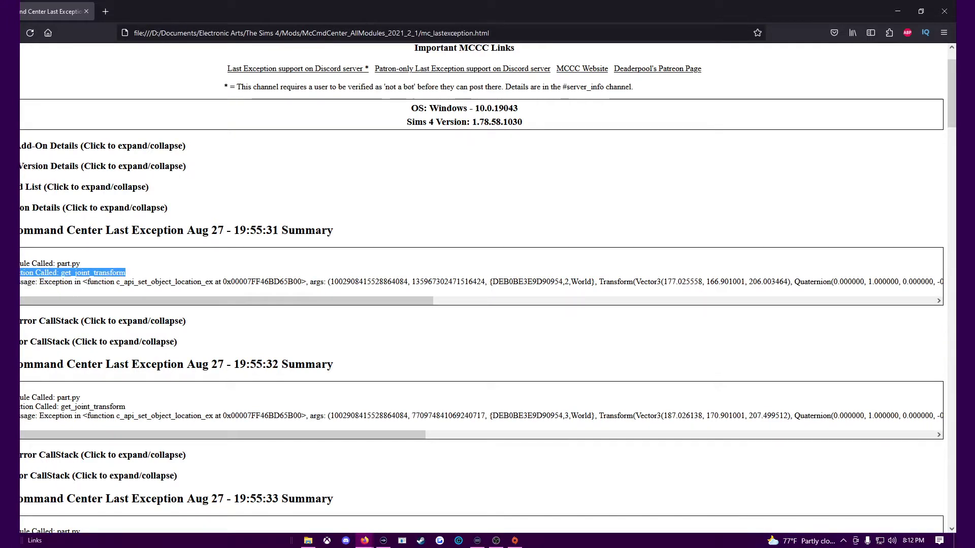
- Expand the Error CallStack table of the 19:55:31 exception and highlight the object name in its Error Class column
left_click(126, 342)
left_click(125, 342)
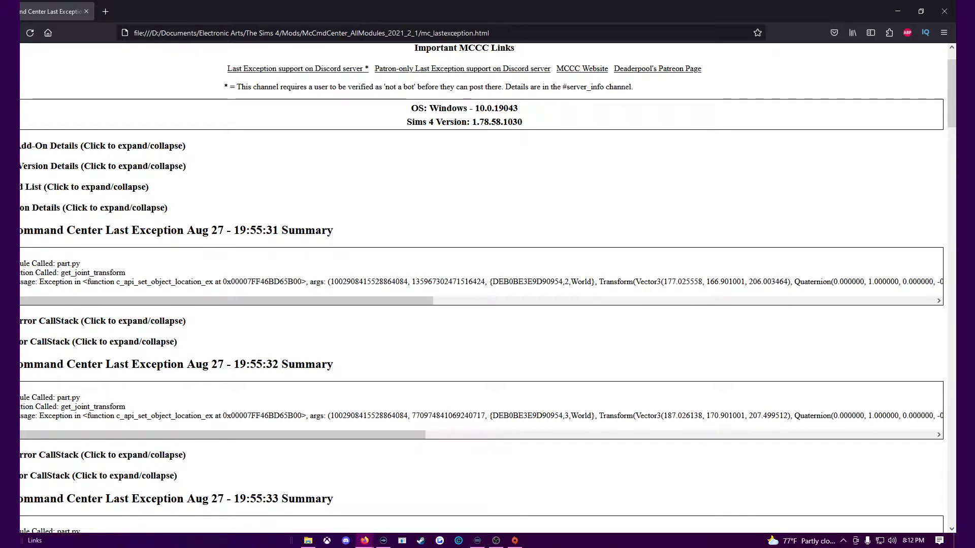
left_click(102, 321)
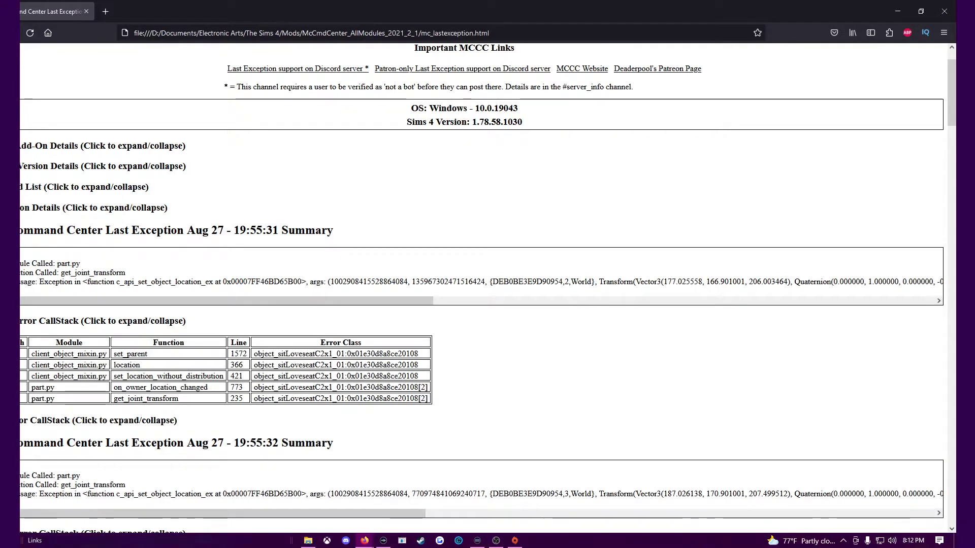
left_click_drag(286, 354, 321, 354)
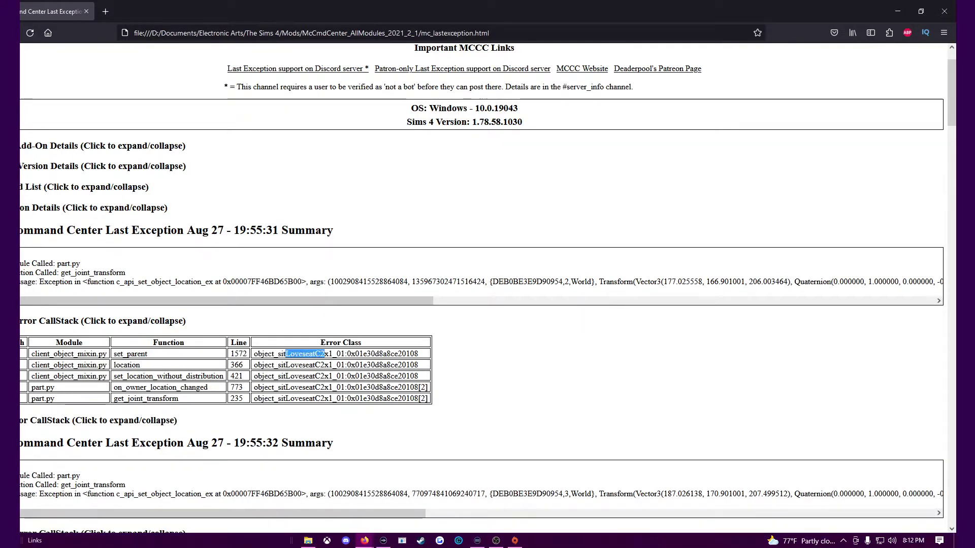
scroll(482, 289, "down", 1)
left_click_drag(122, 335, 178, 347)
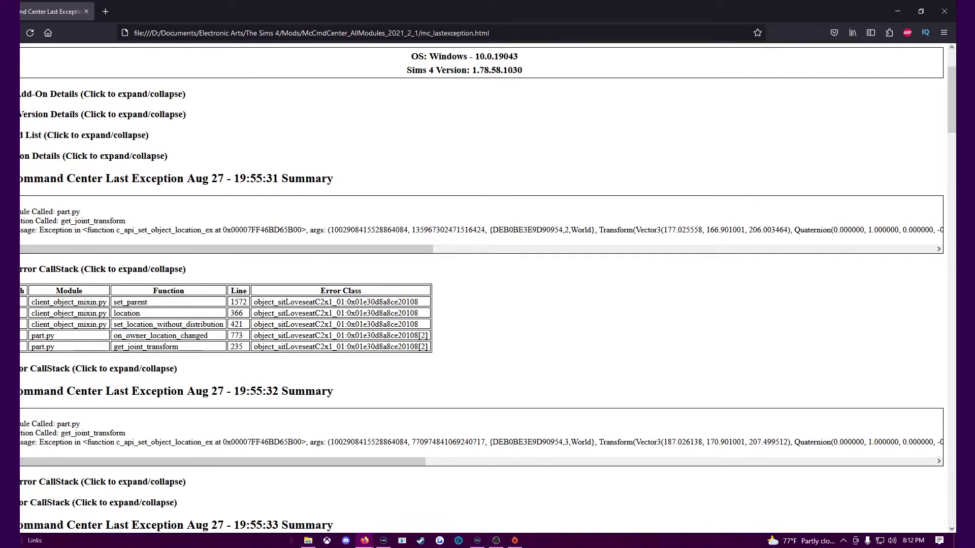
- Expand the Error CallStack tables of the 19:55:33 and 19:55:34 exceptions to inspect the objects in their Error Class columns
scroll(482, 289, "down", 7)
left_click(103, 254)
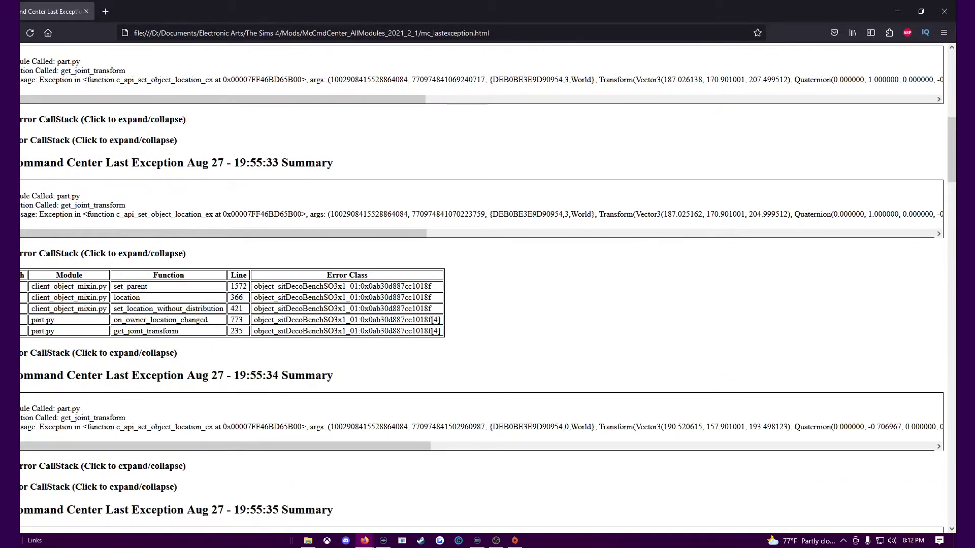
scroll(102, 253, "down", 3)
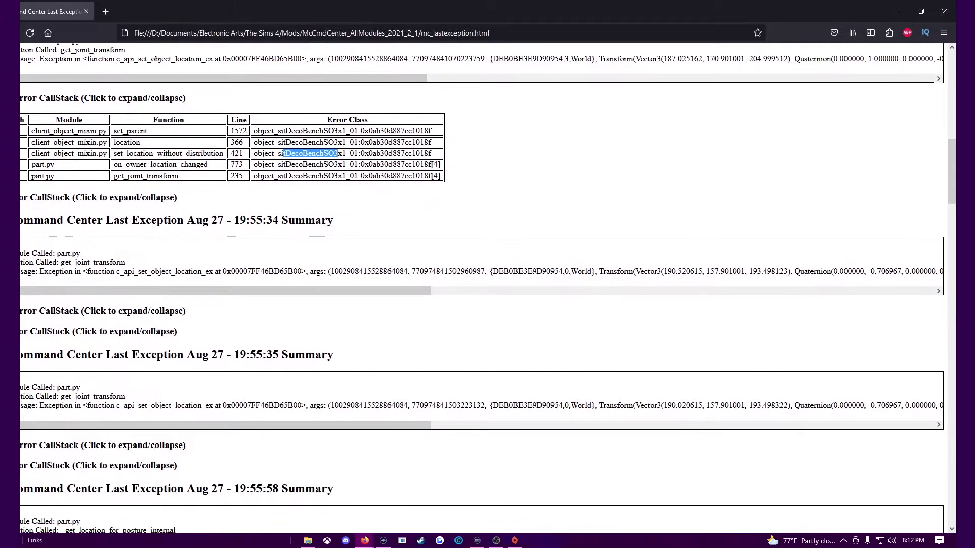
left_click(102, 311)
scroll(102, 311, "down", 1)
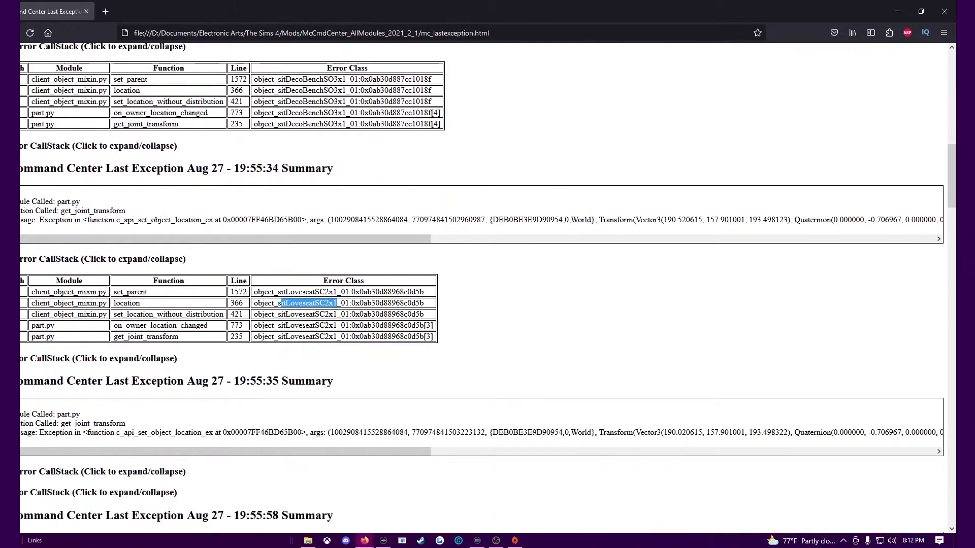
- Expand the 19:55:35 exception's Error CallStack table and compare it with the surrounding exceptions in the report
scroll(101, 311, "down", 4)
left_click(102, 251)
scroll(487, 288, "down", 3)
scroll(488, 288, "up", 10)
scroll(488, 287, "down", 8)
scroll(487, 288, "down", 4)
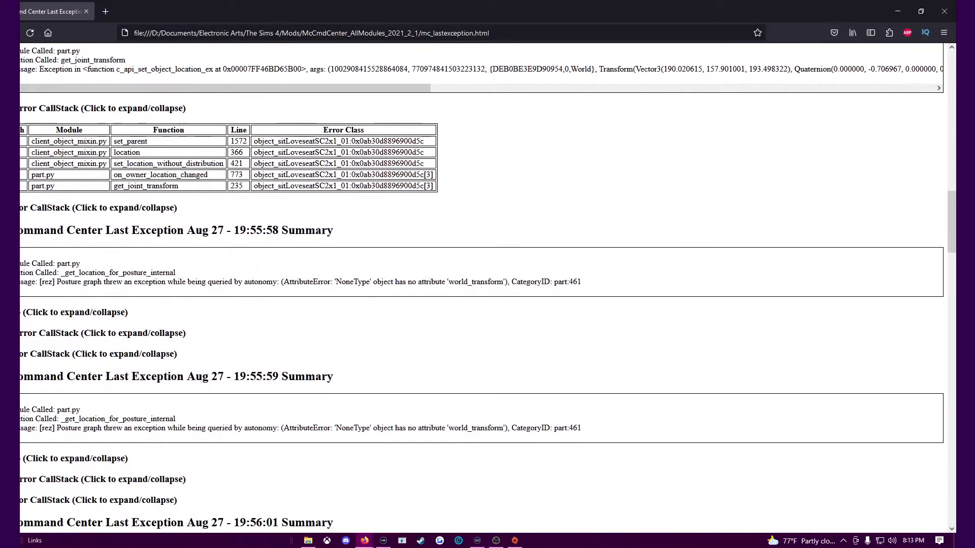
- Inspect the 19:55:58 exception by highlighting its summary, checking the affected Sim's details, and expanding its Error CallStack table
left_click_drag(21, 161, 582, 179)
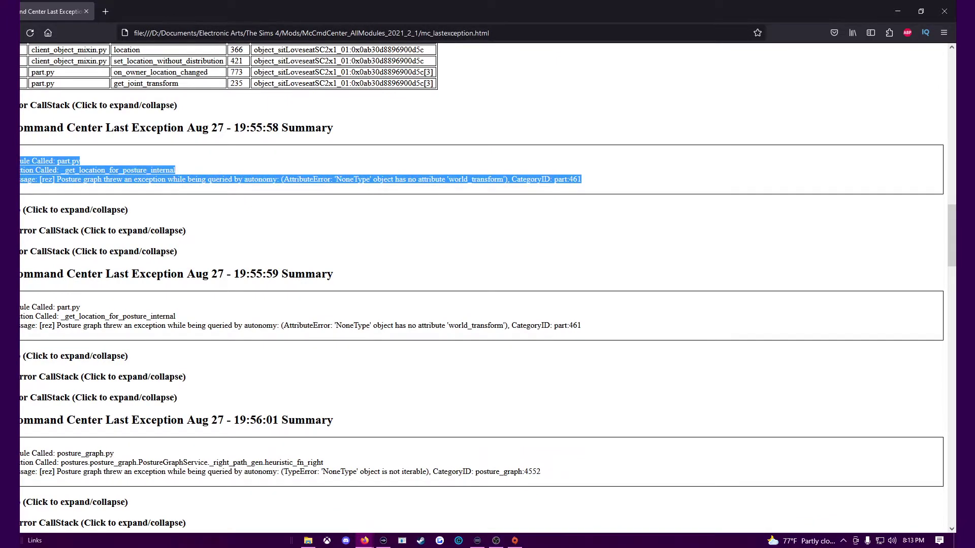
left_click(74, 210)
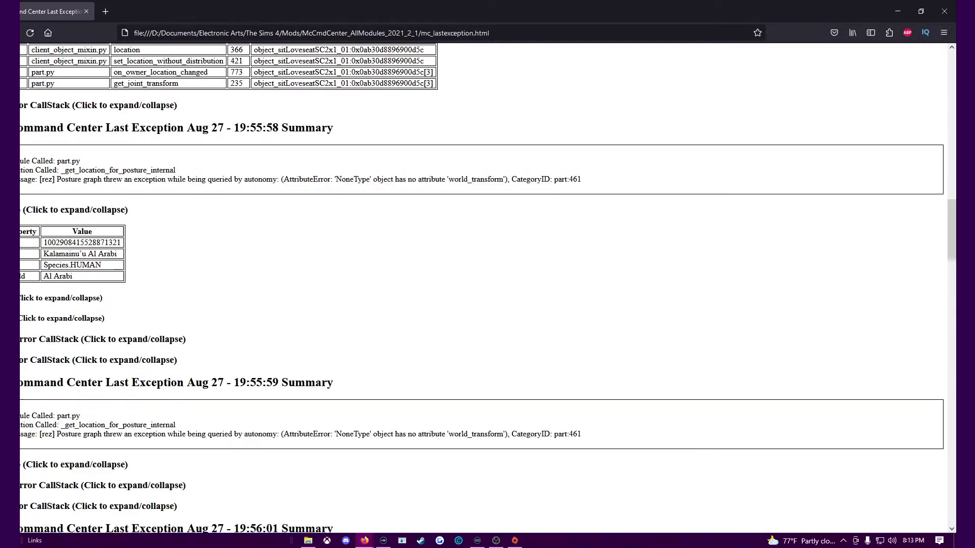
left_click_drag(43, 254, 117, 254)
left_click(74, 210)
left_click(101, 230)
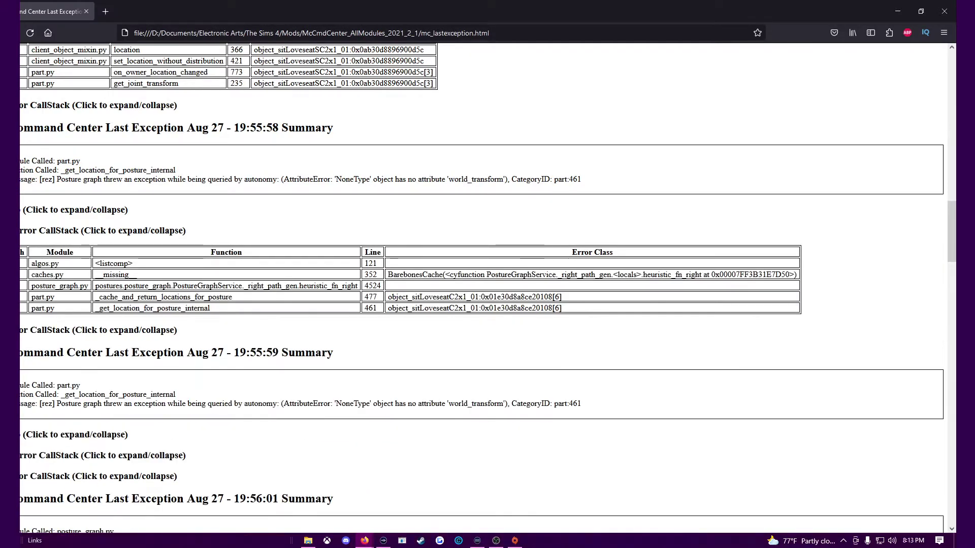
- Highlight the function and loveseat object in the 19:55:58 exception's Error Class column, check its other CallStack, and collapse its Error CallStack table
left_click_drag(450, 275, 731, 275)
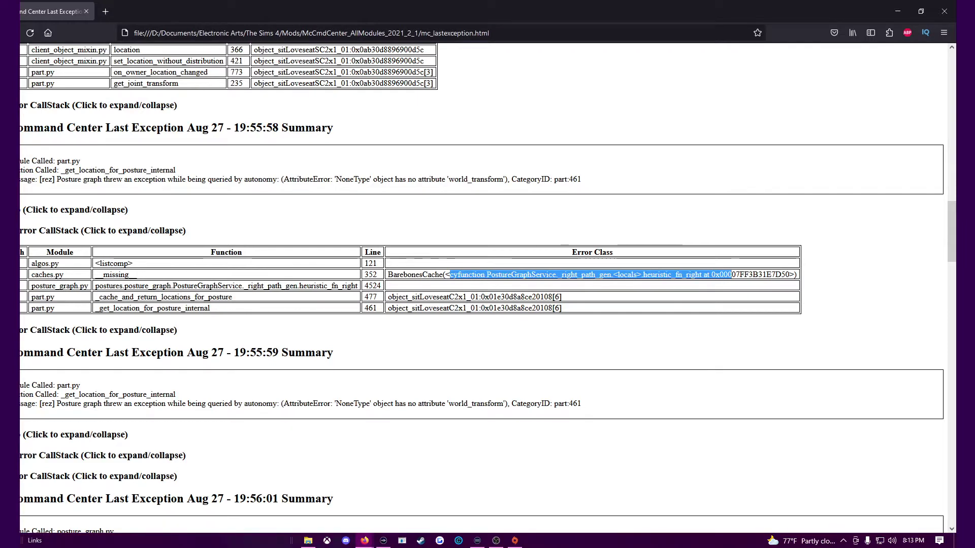
left_click_drag(419, 297, 480, 297)
left_click(99, 330)
left_click(99, 330)
left_click(102, 231)
- Expand and collapse the affected Sim's details for the 19:55:59 and 19:56:01 exceptions
scroll(481, 287, "down", 2)
left_click(75, 252)
left_click(75, 253)
scroll(482, 287, "down", 2)
left_click(75, 295)
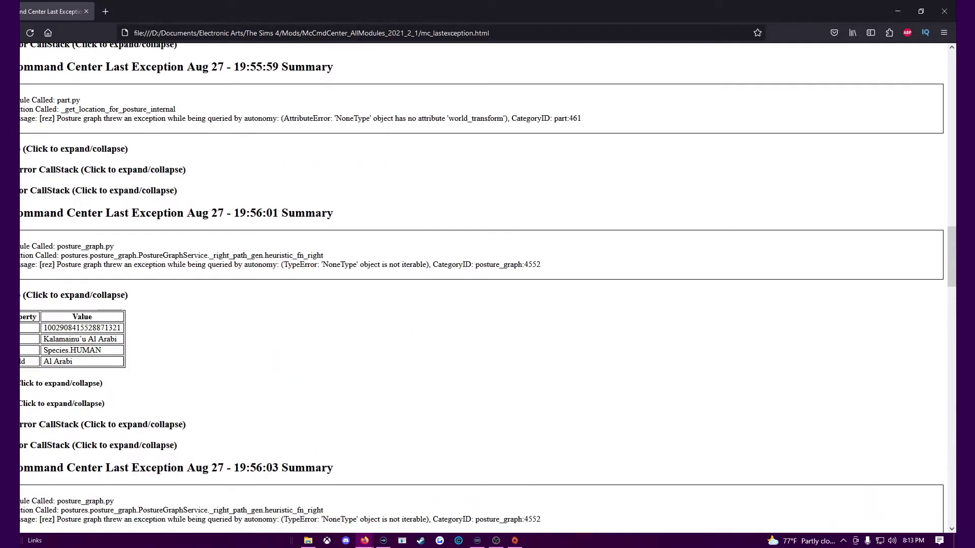
left_click(75, 295)
- Look through the exception summaries following 19:56:01 and return to the start of the report
scroll(481, 287, "down", 1)
scroll(482, 284, "down", 5)
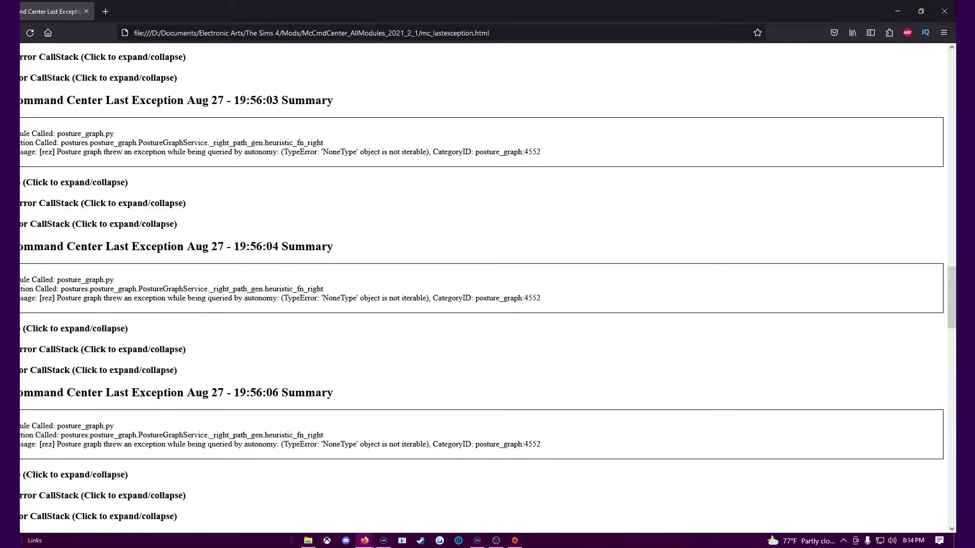
scroll(488, 288, "down", 1)
scroll(488, 288, "up", 20)
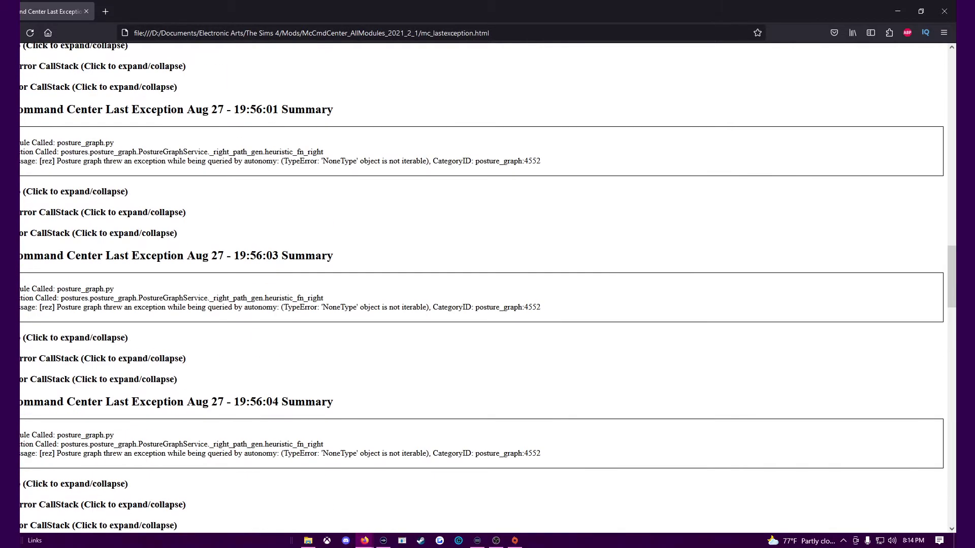
scroll(487, 288, "up", 1)
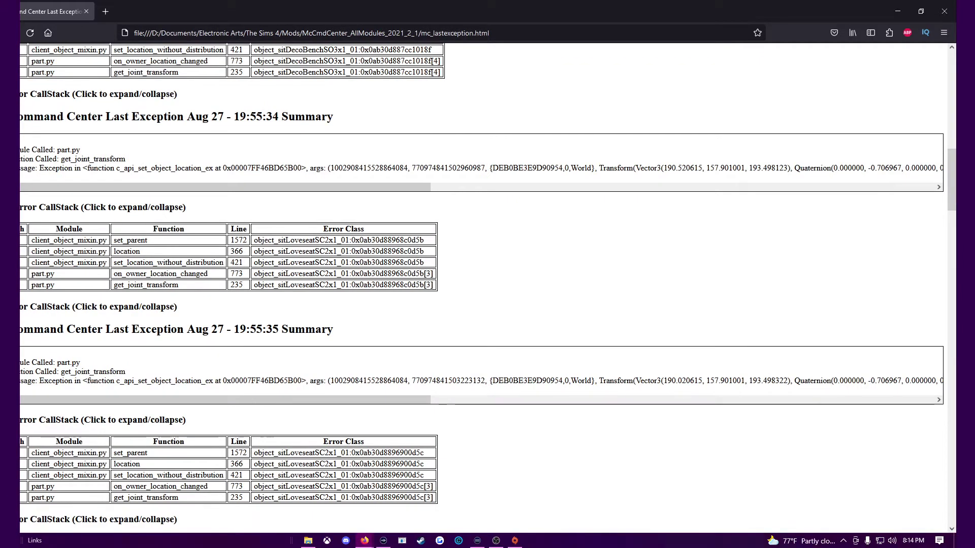
scroll(487, 288, "up", 15)
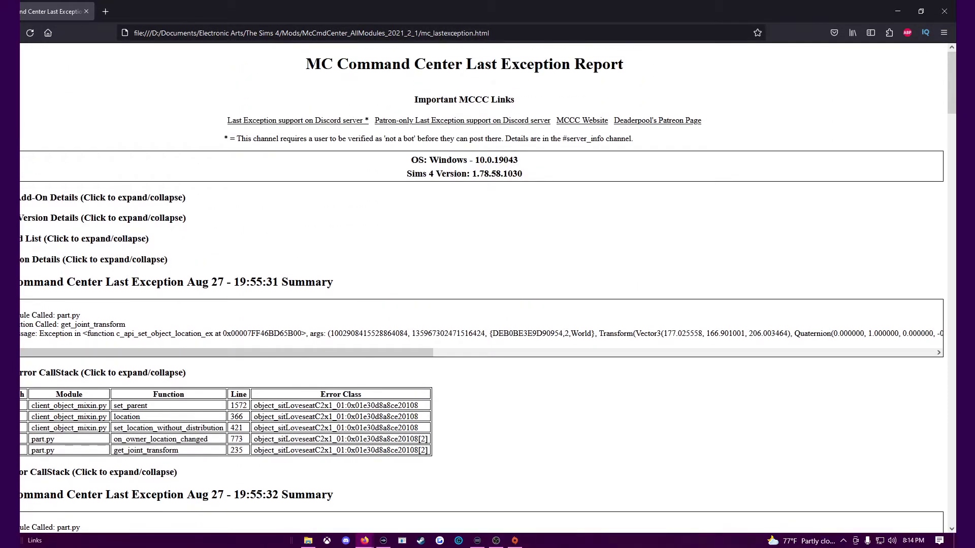
- Highlight the duplicate packages count in the report's mod list and expand the package mods table
left_click_drag(37, 280, 120, 280)
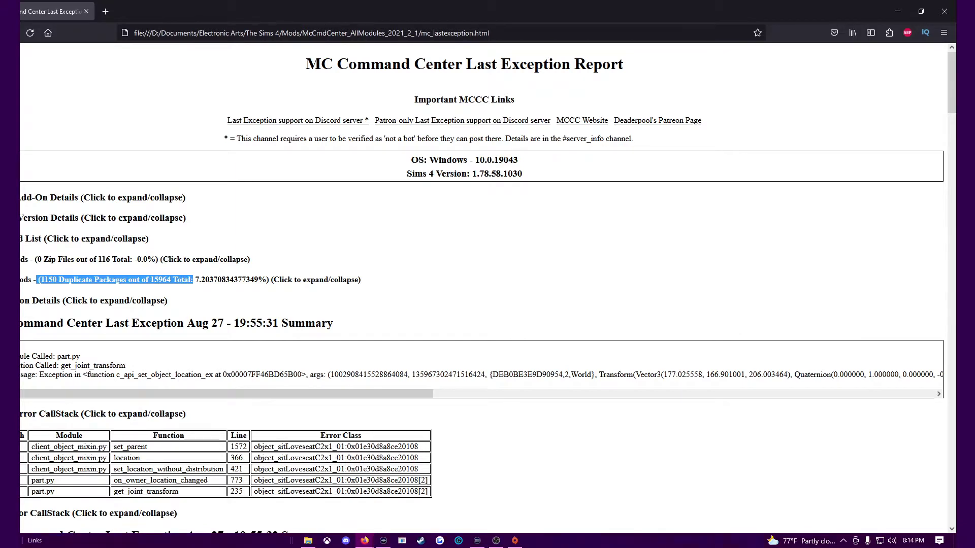
left_click(93, 300)
left_click(93, 301)
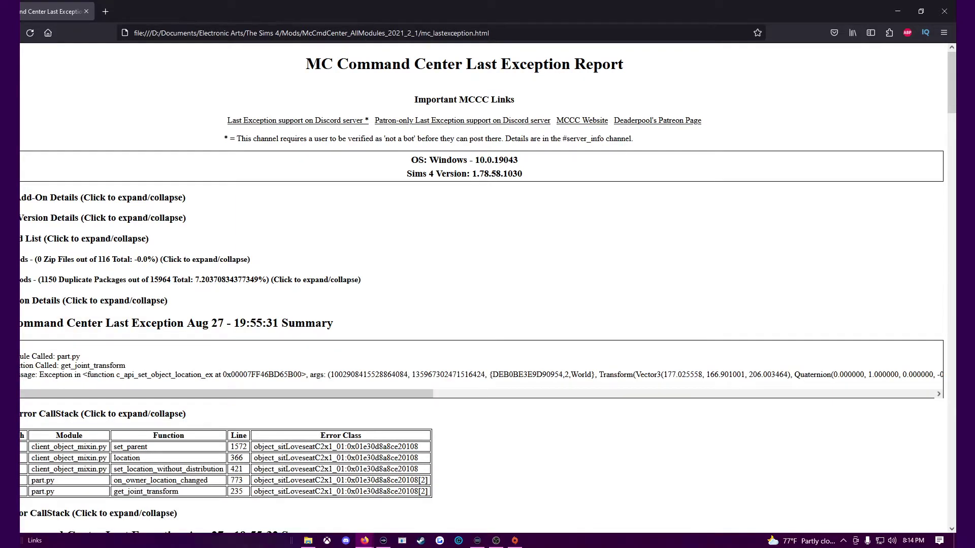
left_click(190, 280)
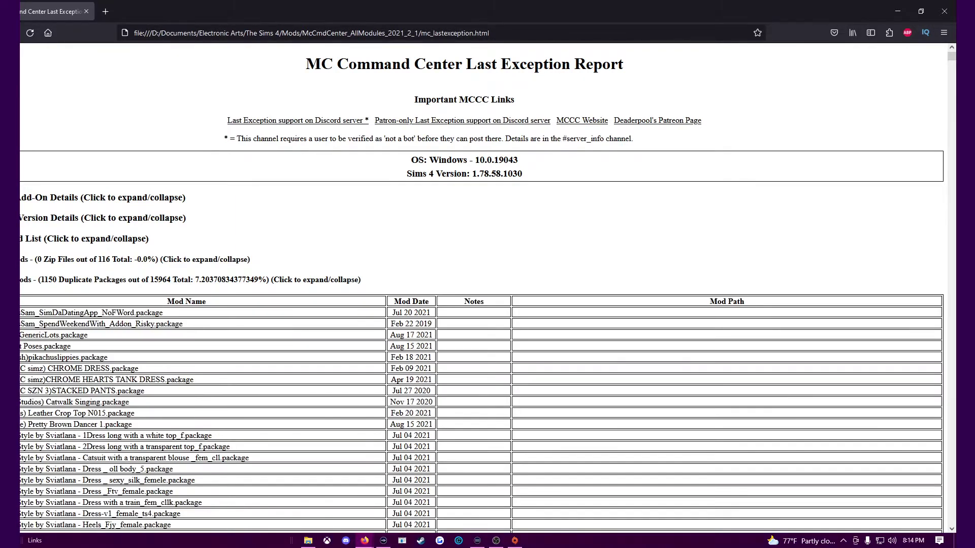
- Examine the package mods table for entries marked Duplicate Mod, highlighting their notes and mod paths
scroll(481, 287, "down", 3)
scroll(481, 288, "up", 3)
scroll(482, 304, "down", 10)
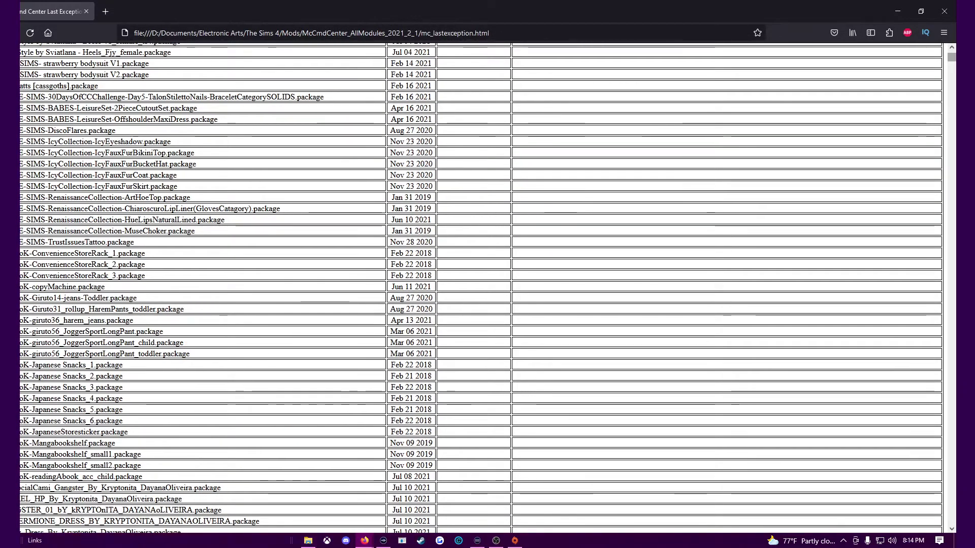
scroll(483, 304, "down", 20)
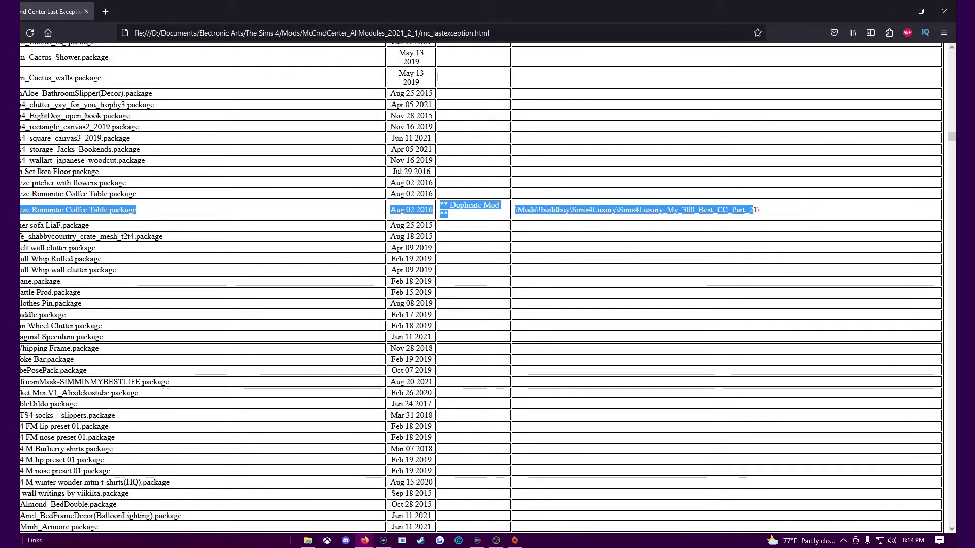
scroll(482, 287, "up", 4)
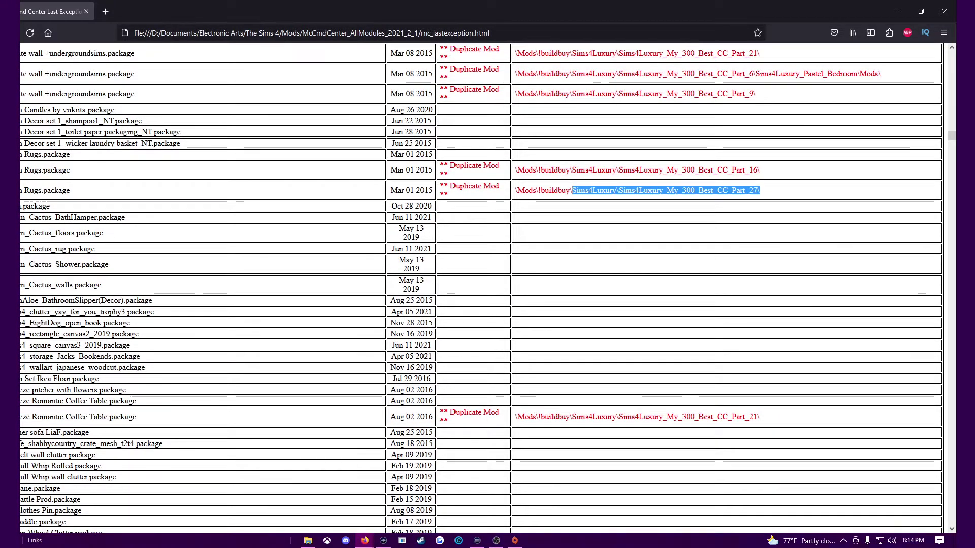
scroll(482, 287, "up", 2)
scroll(481, 286, "up", 20)
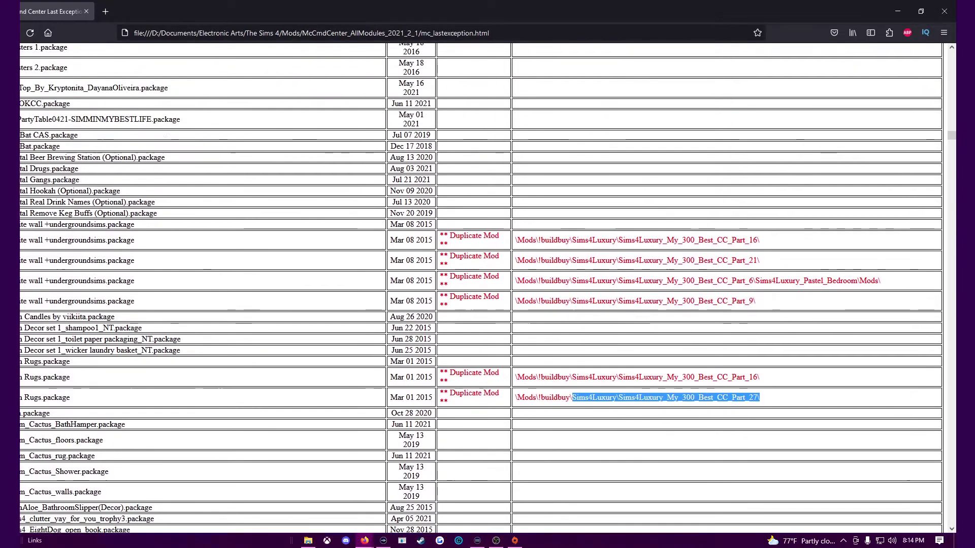
scroll(482, 287, "up", 15)
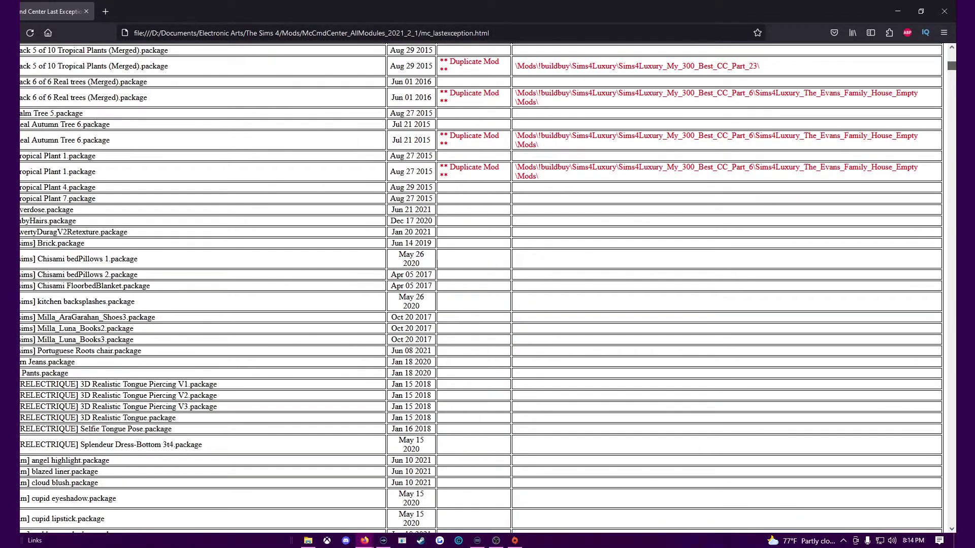
scroll(482, 287, "up", 4)
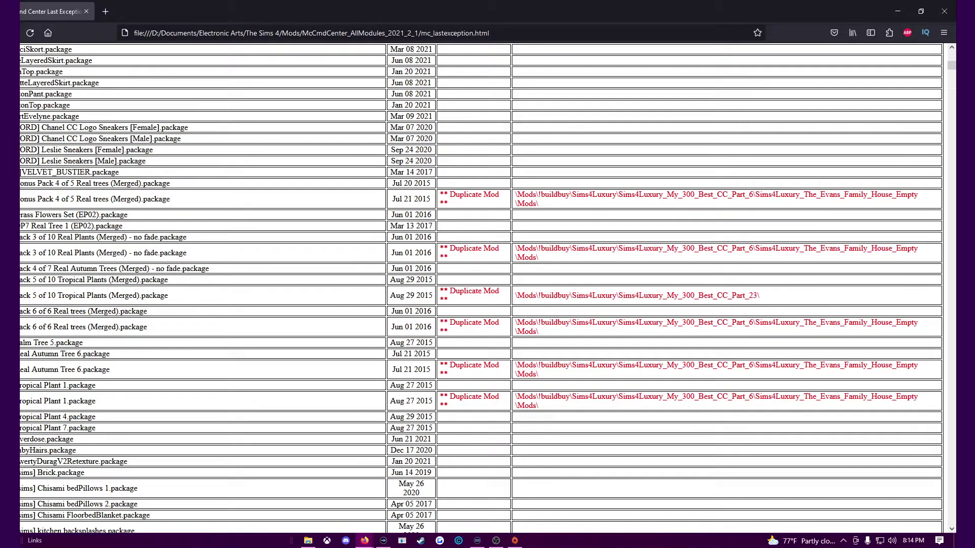
- Highlight the mod path of the duplicate Bonus Pack 4 of 5 Real trees (Merged).package and copy the package name
scroll(481, 287, "up", 1)
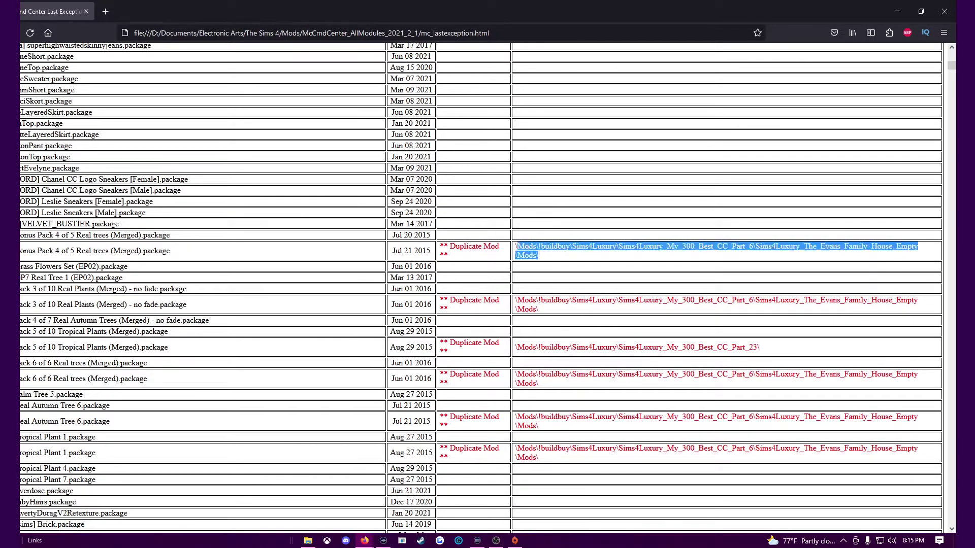
right_click(539, 246)
left_click(533, 235)
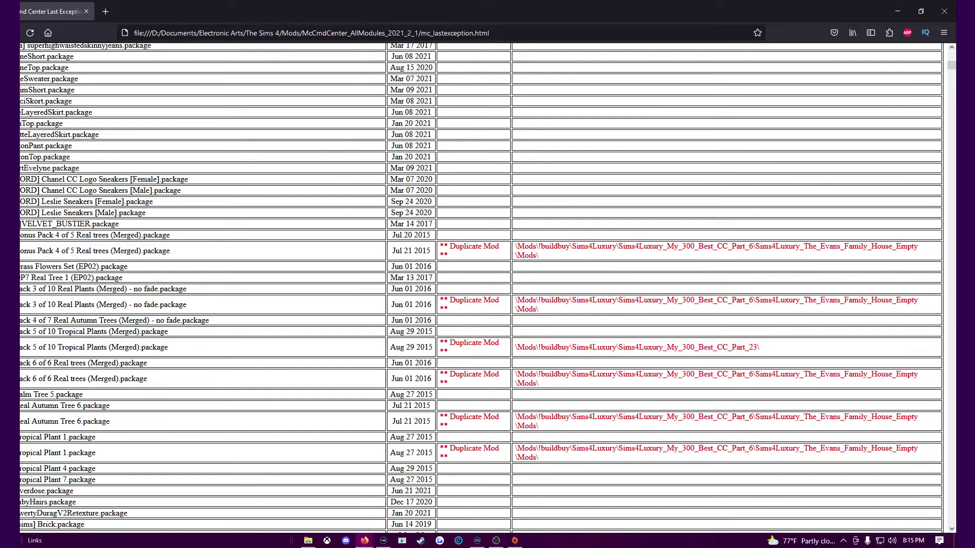
right_click(154, 252)
left_click(168, 261)
- Switch to File Explorer and search the Mods folder for Bonus Pack 4 of 5 Real trees (Merged).package
left_click(897, 11)
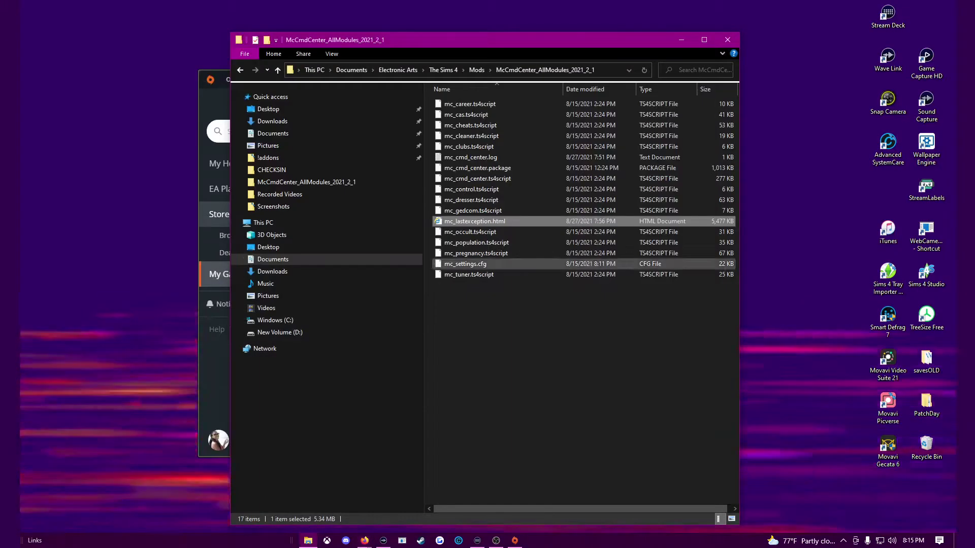
left_click(475, 70)
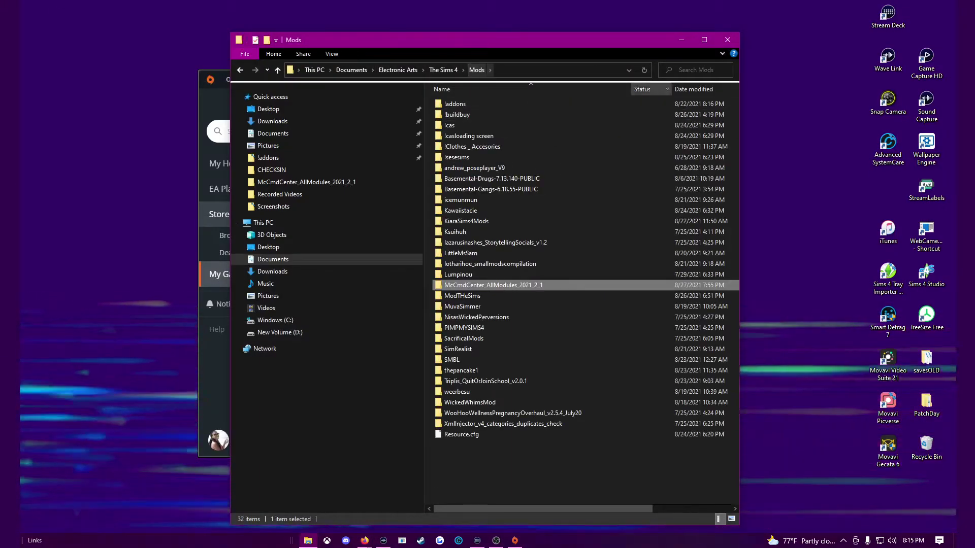
key("ctrl+v")
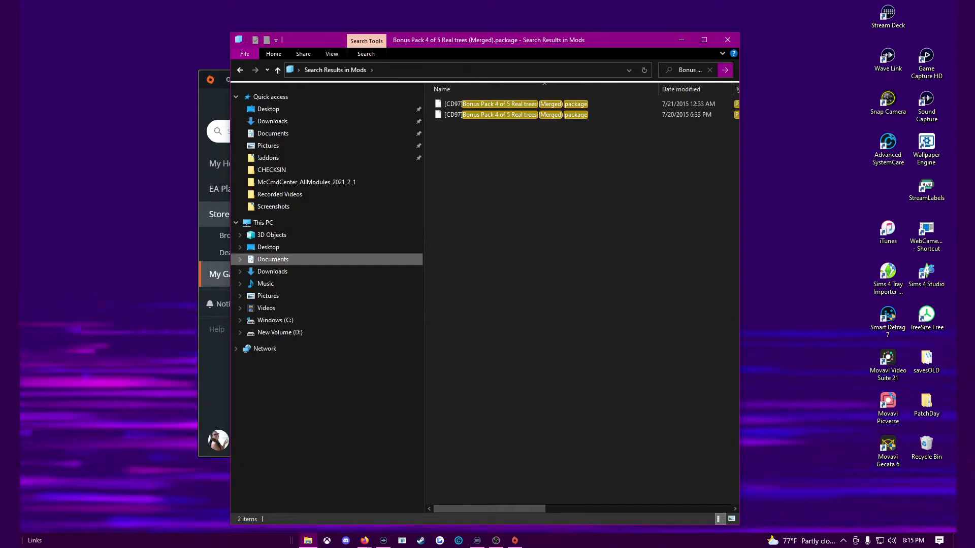
- Compare the folder paths of both found copies and view the file options for the one in the Evans Family House folder
scroll(581, 110, "right", 6)
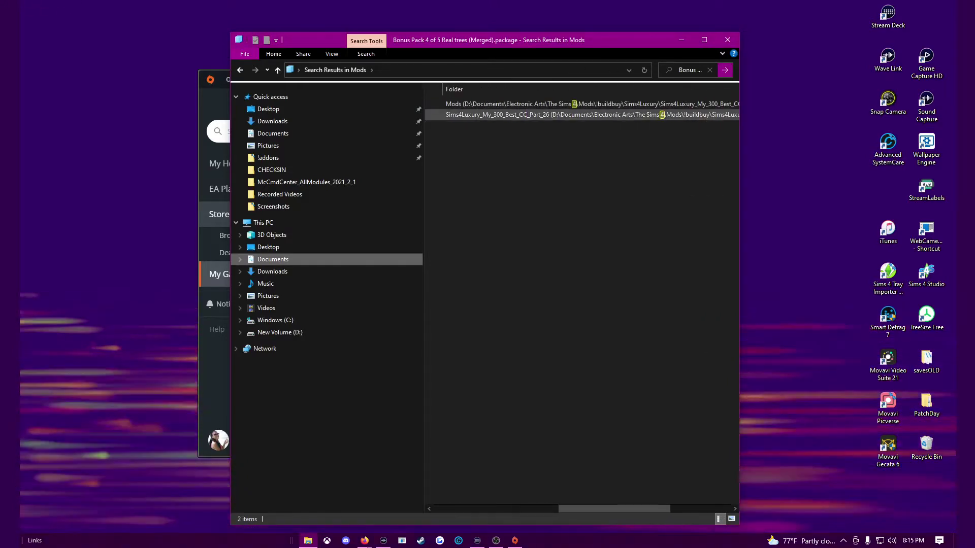
scroll(582, 109, "right", 5)
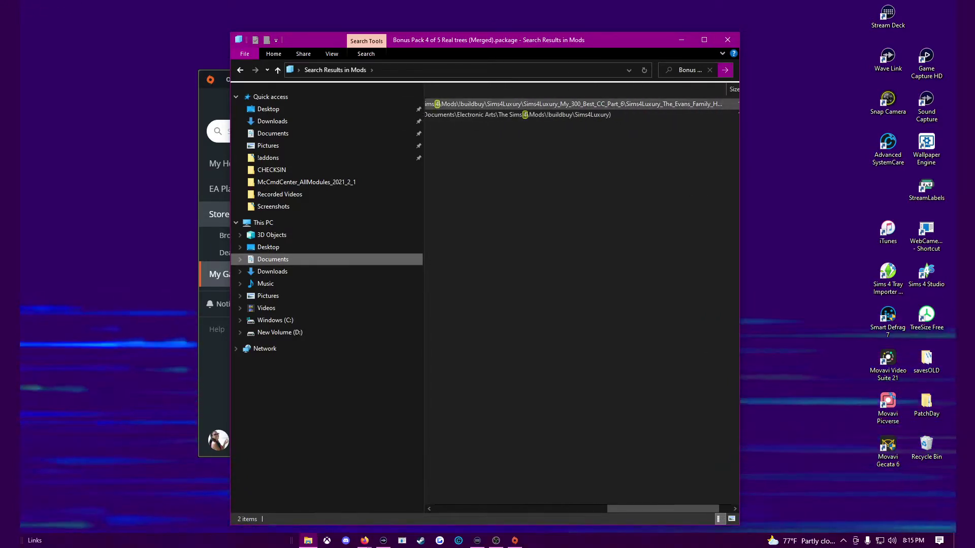
right_click(668, 105)
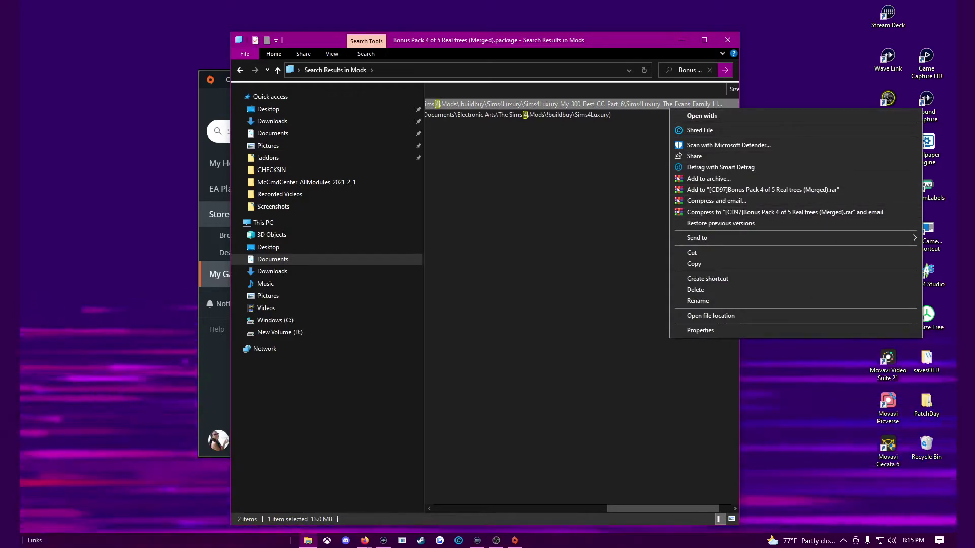
left_click(635, 228)
scroll(582, 109, "left", 4)
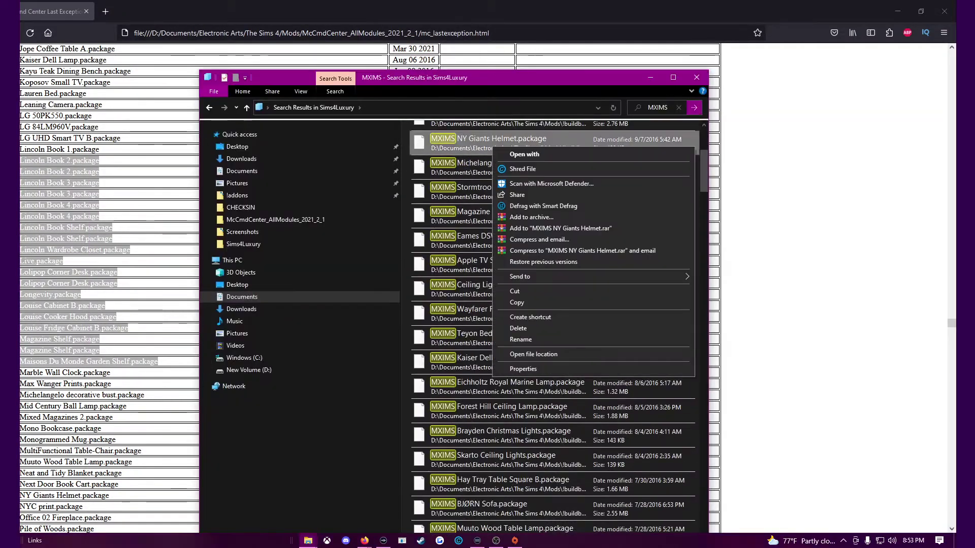
- Open the file location of MXIMS NY Giants Helmet.package and move the MXIMS packages from Sims4Luxury into the MXIMS folder
left_click(534, 353)
scroll(555, 325, "up", 15)
scroll(555, 325, "down", 6)
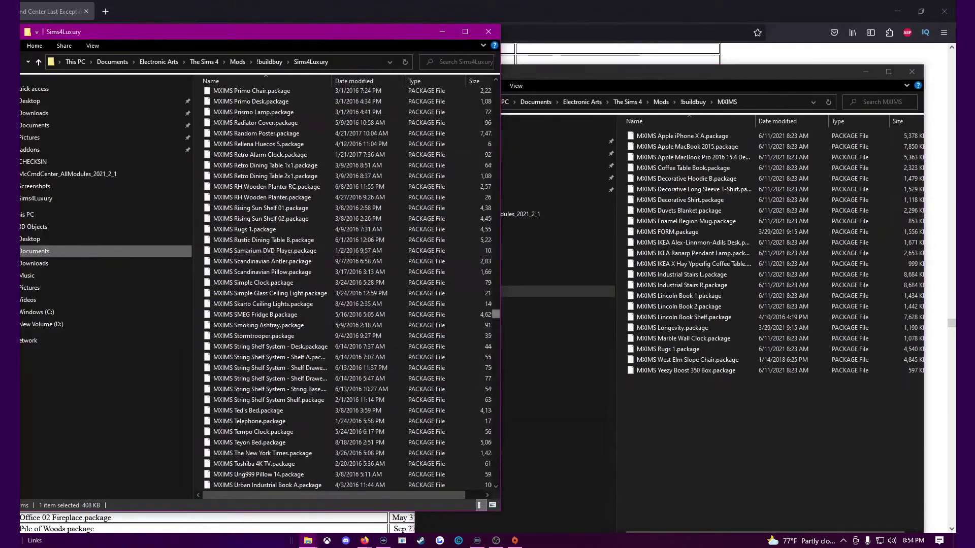
left_click_drag(201, 119, 304, 488)
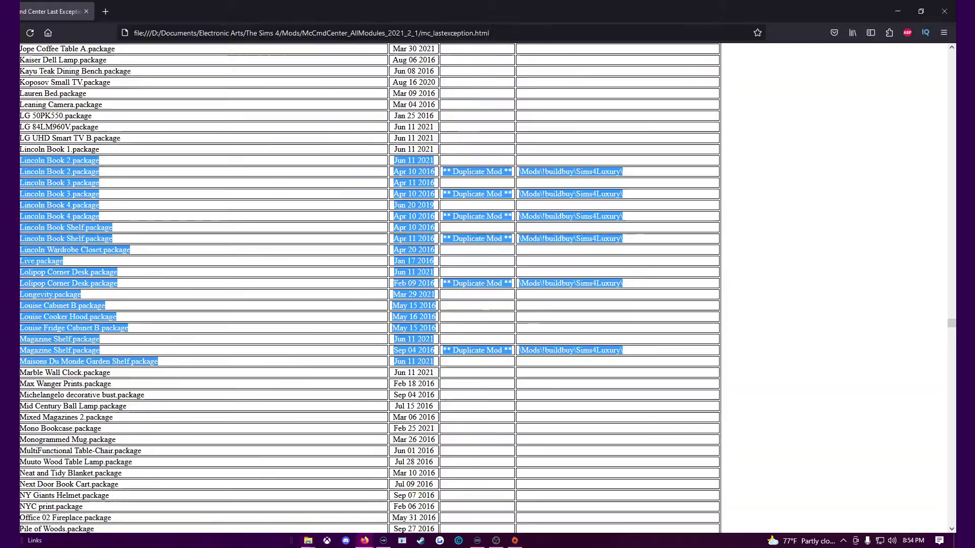
- Find the duplicate Mio - Steffor package stored in Sims4Luxury in the report and copy its name
scroll(369, 290, "down", 20)
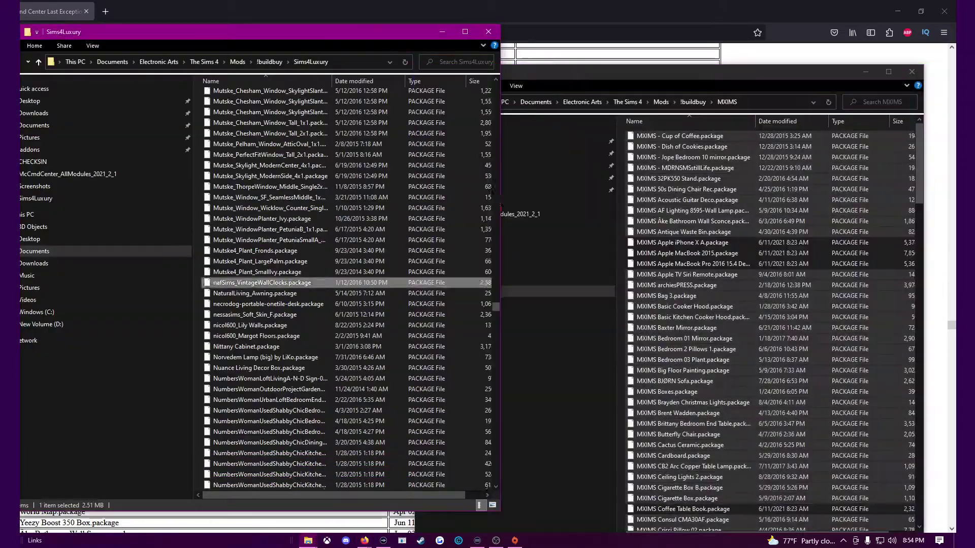
scroll(391, 300, "up", 20)
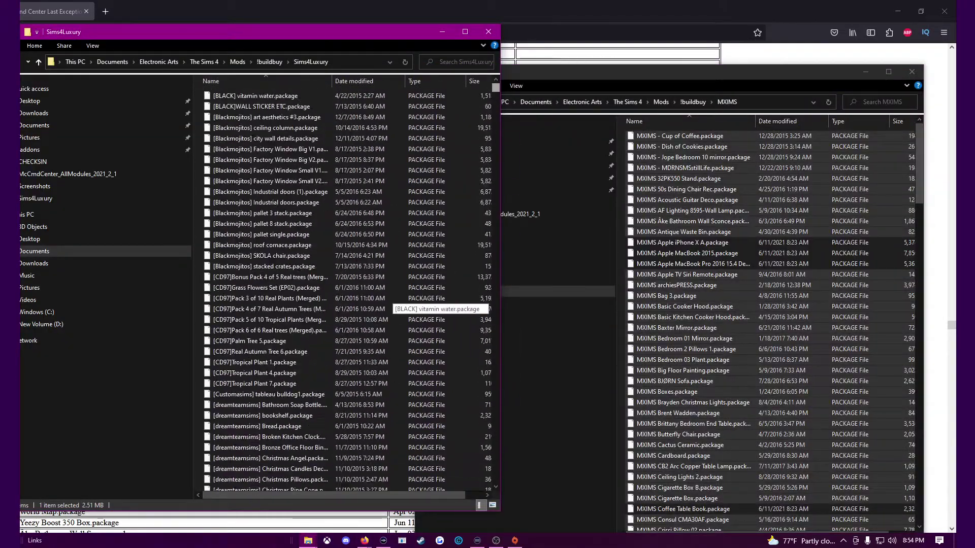
scroll(391, 300, "down", 15)
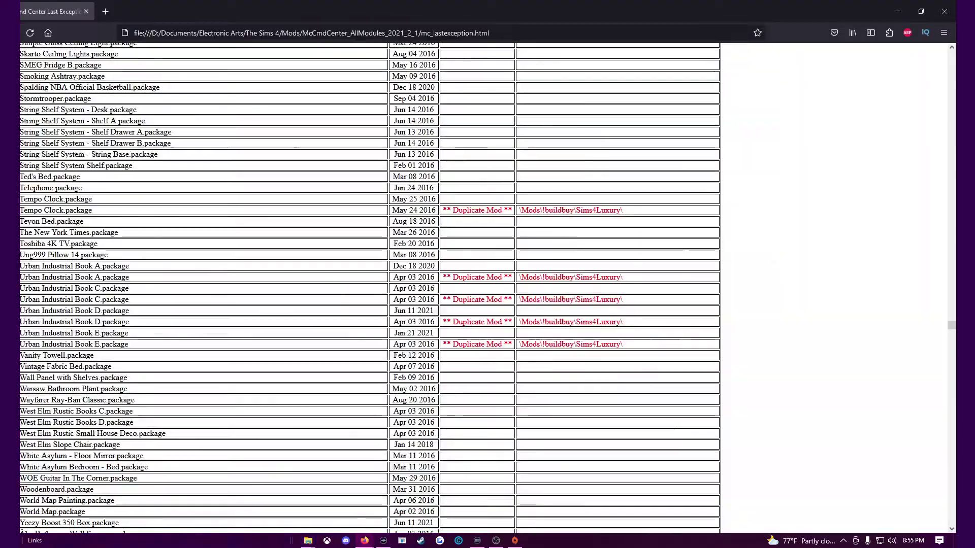
scroll(369, 290, "up", 20)
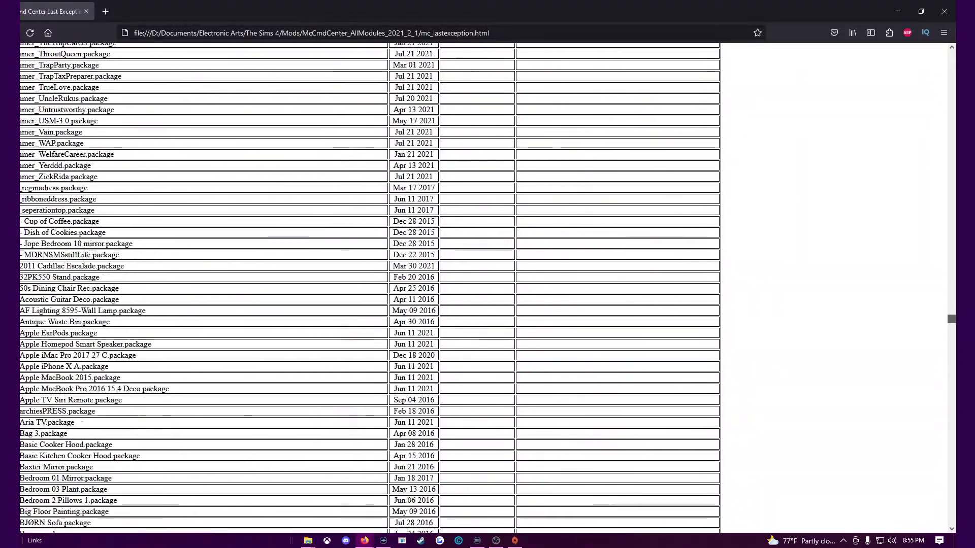
triple_click(36, 459)
right_click(37, 461)
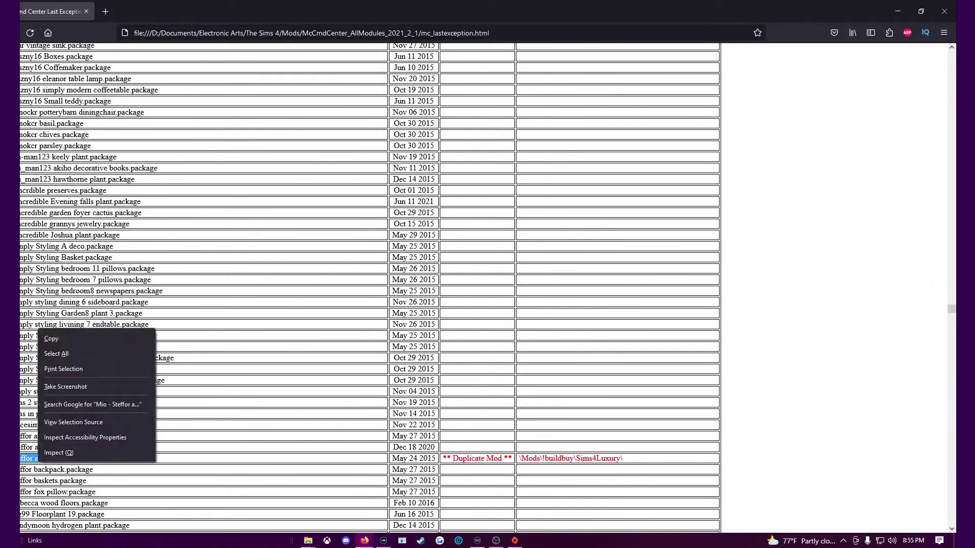
left_click(52, 338)
- Look over the packages found by the mio search in Mods and check their remaining detail columns
scroll(52, 338, "up", 15)
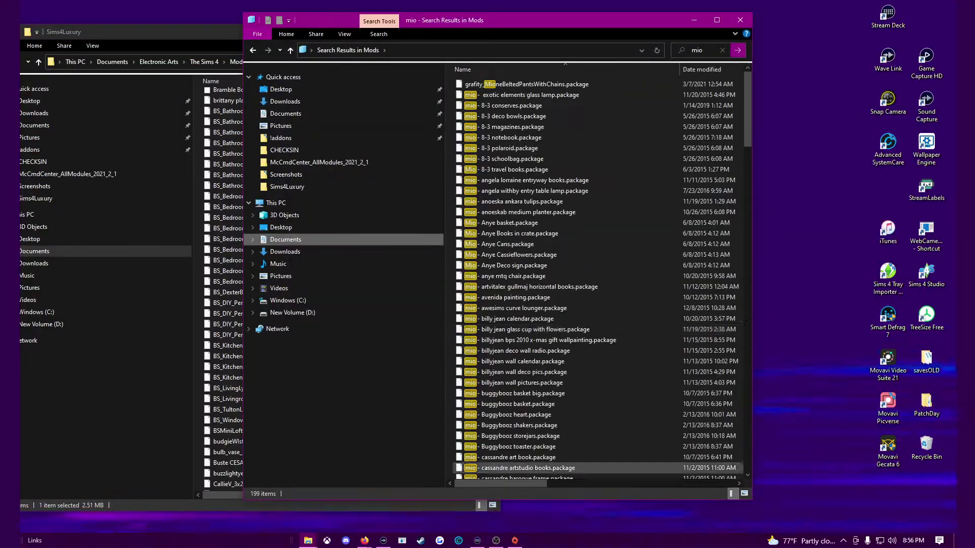
left_click_drag(500, 483, 581, 483)
mouse_move(747, 114)
left_mouse_down()
mouse_move(746, 356)
mouse_move(747, 109)
left_mouse_up()
left_click_drag(581, 483, 501, 483)
scroll(594, 274, "down", 4)
- Create a folder named Mio in the !buildbuy folder and open it
left_click(38, 61)
key("ctrl+shift+n")
type("Mio")
key("Return")
double_click(228, 95)
- Select the mio packages in the Mods search results and move them into the new Mio folder
key("alt+Tab")
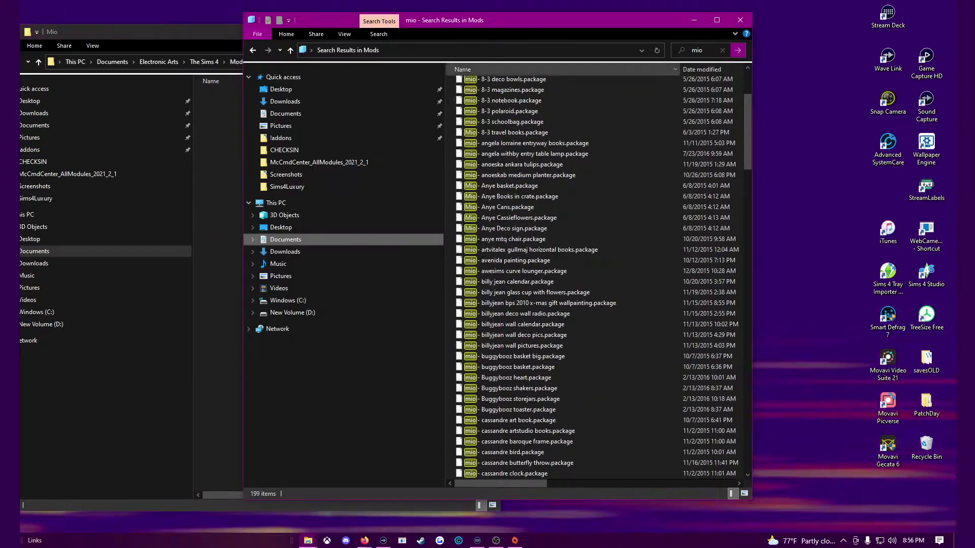
scroll(594, 274, "up", 4)
left_click(523, 169)
left_click_drag(251, 128, 218, 131)
left_click_drag(450, 166, 507, 464)
left_click_drag(508, 367, 208, 258)
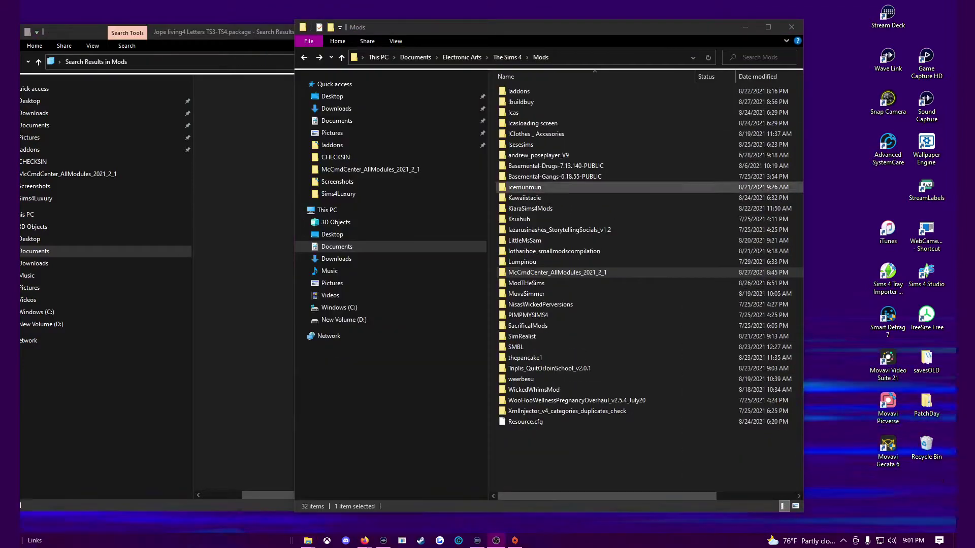
- Move all three NectarMaking files from the Nectar maker subfolder up into the icemunmun folder
key("ctrl+a")
left_click_drag(559, 358, 543, 57)
key("ctrl+a")
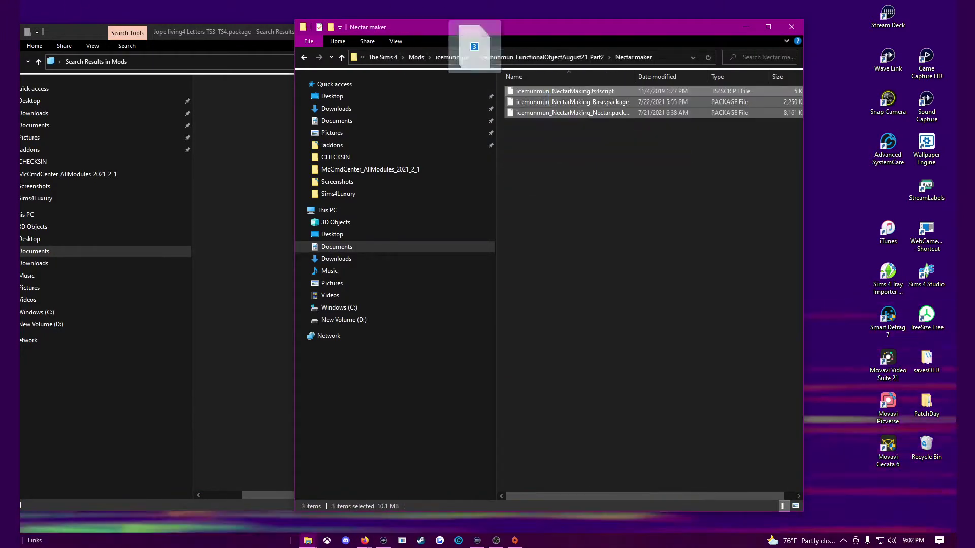
key("Return")
- Open the remaining icemunmun subfolders and move their packages, including icemunmun_Kiwi_Alternate.package, up into the icemunmun folder
left_click(303, 57)
double_click(543, 109)
left_click(303, 57)
double_click(543, 98)
left_click(452, 57)
double_click(543, 120)
left_click_drag(680, 89, 502, 491)
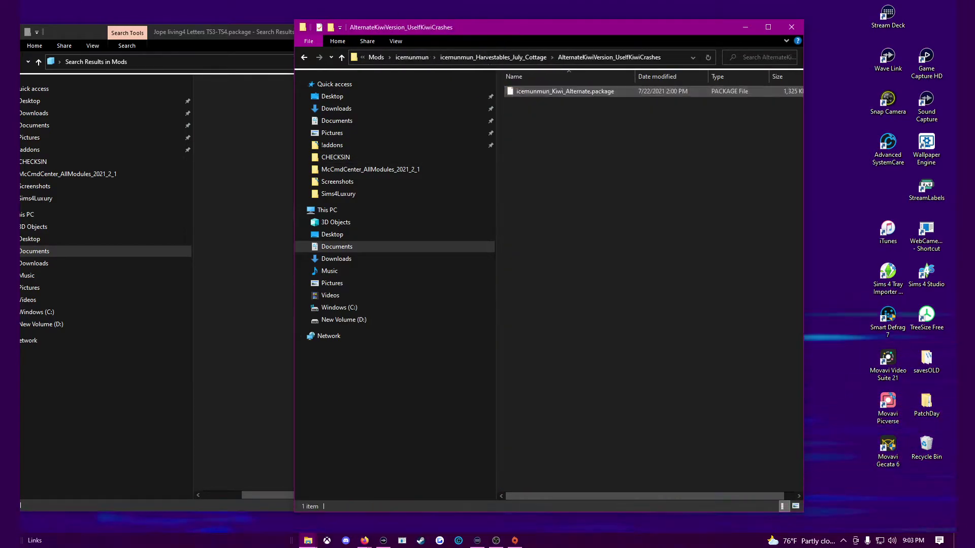
left_click_drag(533, 100, 435, 39)
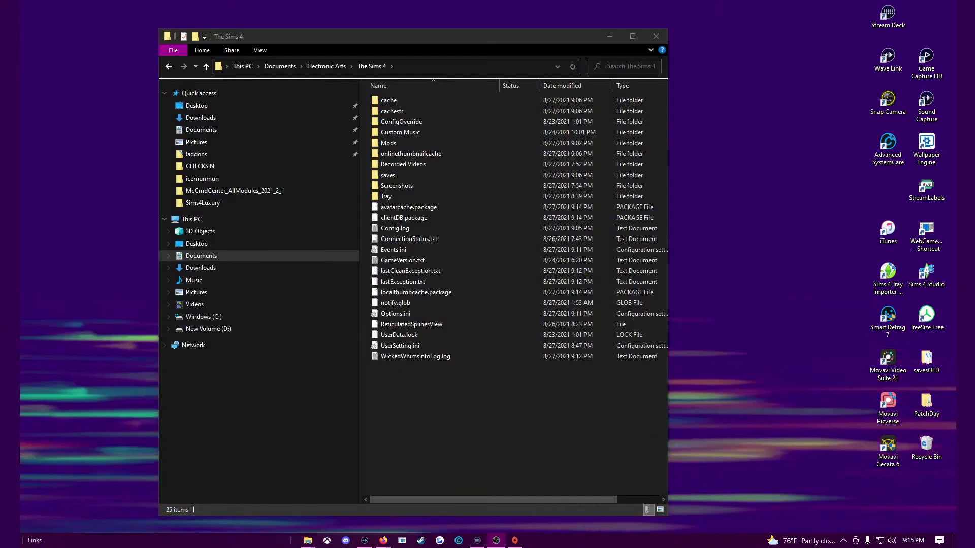
- Delete lastCleanException.txt, lastException.txt, localthumbcache.package and avatarcache.package from The Sims 4 folder
left_click(416, 292)
left_click(411, 271, "shift")
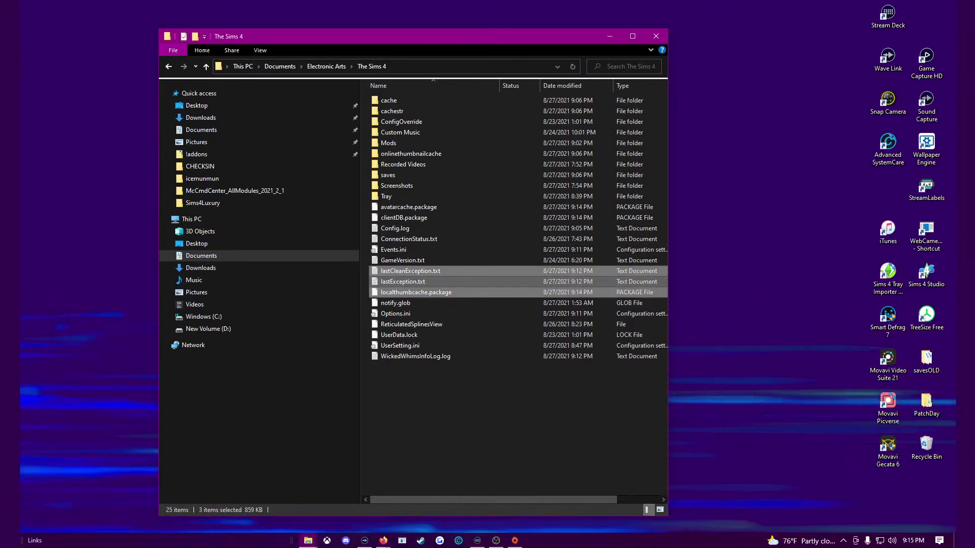
left_click(409, 207, "ctrl")
key("Delete")
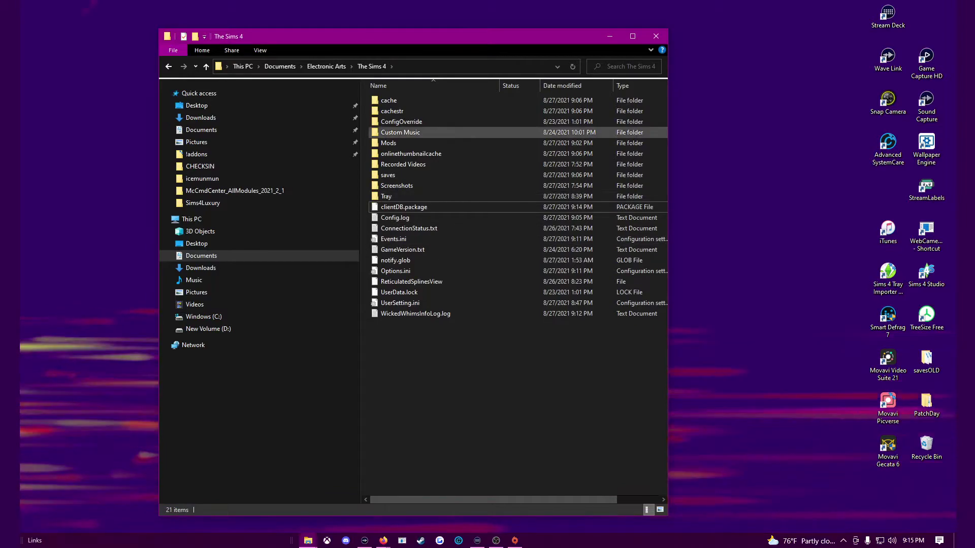
- Open the Mods folder, look through the contents of icemunmun and return to Mods
double_click(388, 143)
left_click_drag(495, 453, 477, 196)
double_click(477, 197)
scroll(528, 168, "down", 20)
scroll(559, 109, "down", 20)
left_click(169, 67)
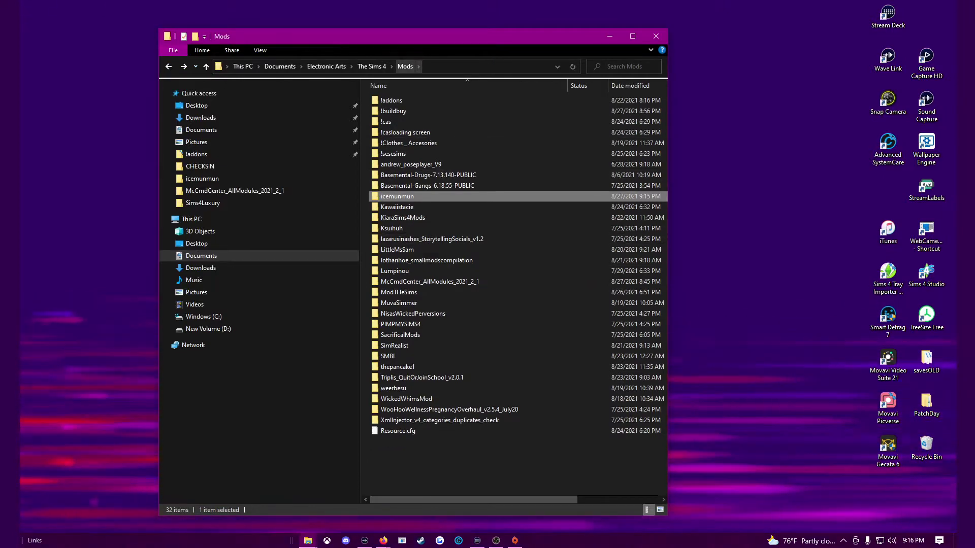
- Open the CHECKSIN folder in a new window while keeping the Mods window open
left_click_drag(405, 36, 252, 40)
right_click(71, 174)
mouse_move(148, 378)
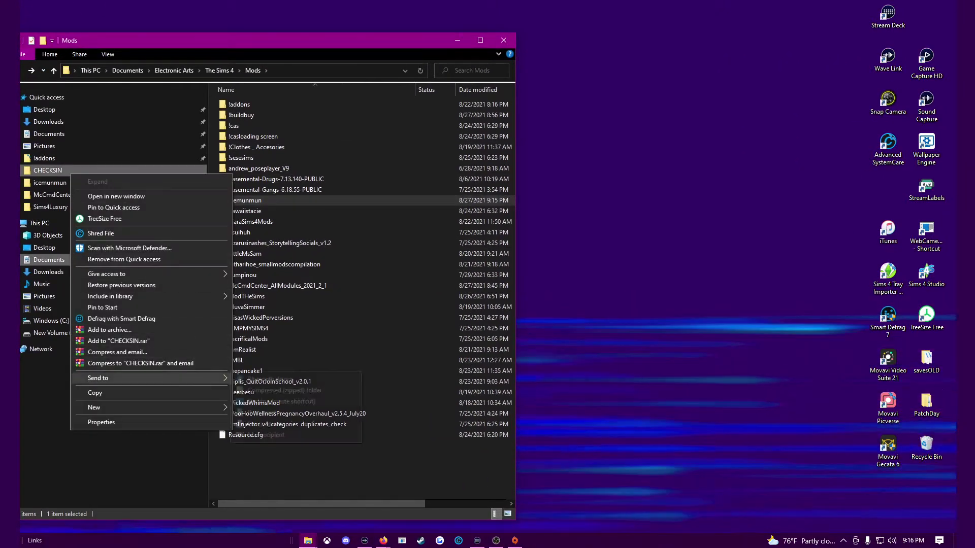
left_click(116, 196)
left_click_drag(293, 43, 256, 45)
- Move the mod folders from andrew_poseplayer_V9 through XmlInjector_v4_categories_duplicates_check into CHECKSIN and undo the move
left_click_drag(178, 168, 324, 425)
left_click_drag(238, 222, 714, 297)
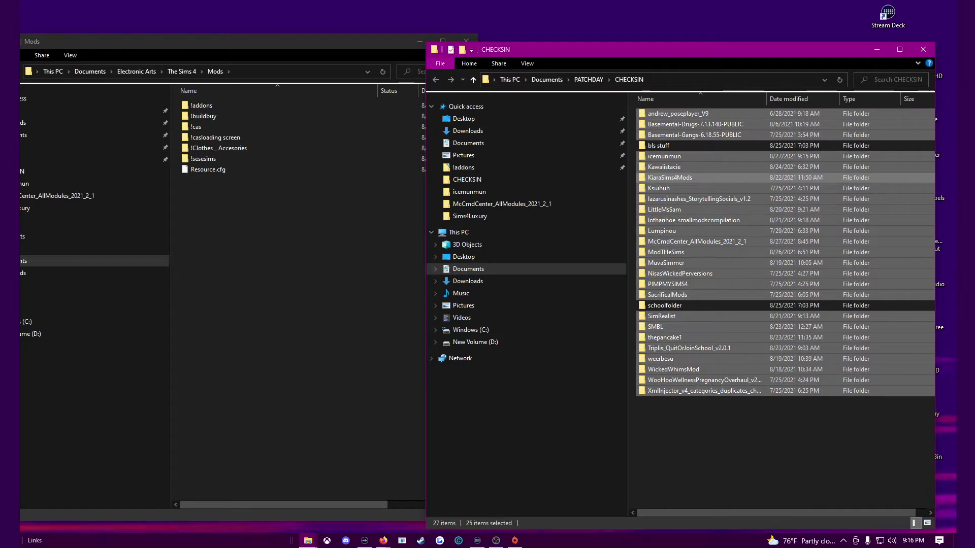
key("ctrl+z")
- Move the !cas, !casloading screen and !Clothes _ Accesories folders into CHECKSIN, and move them back under Mods
left_click_drag(177, 124, 218, 150)
left_click_drag(218, 143, 717, 215)
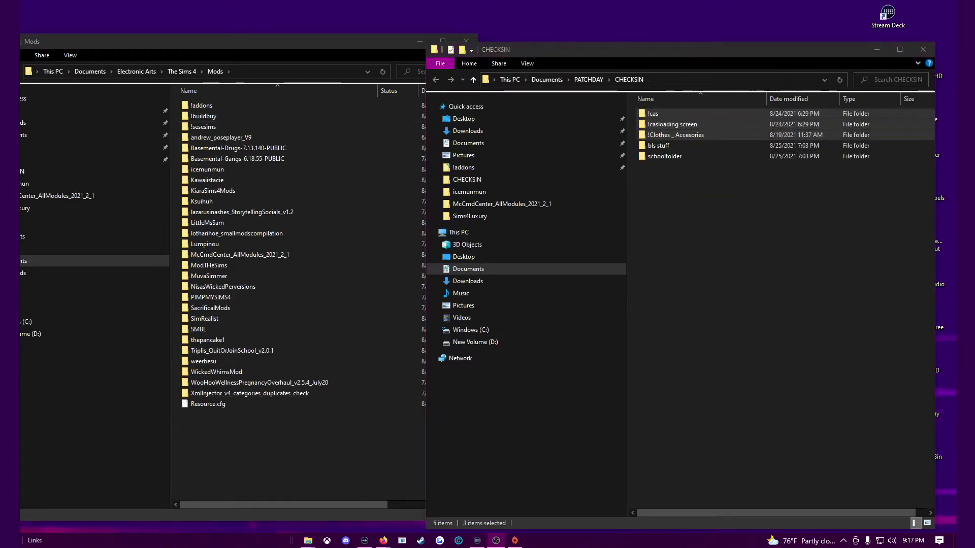
left_click_drag(670, 125, 284, 292)
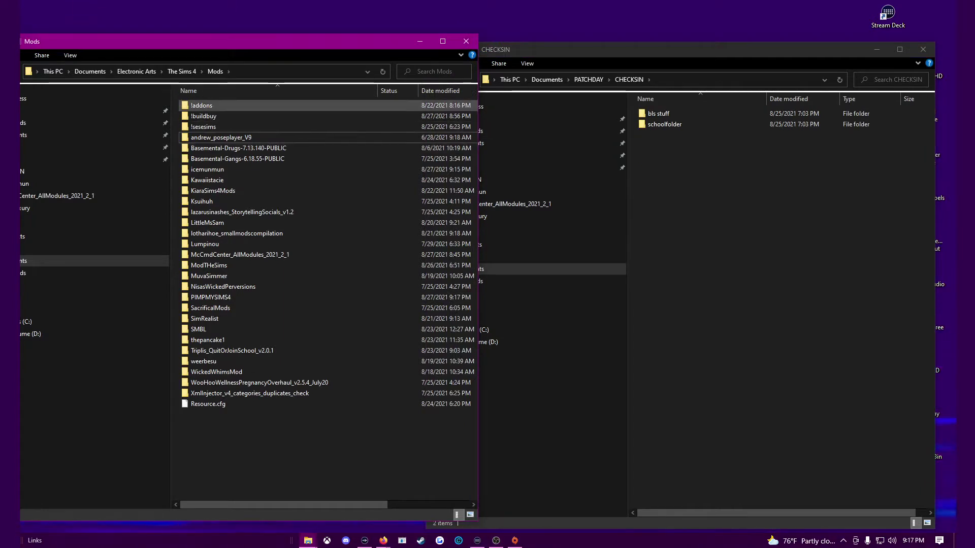
- Move bls stuff.package from the BLS folder in !buildbuy into CHECKSIN
double_click(203, 115)
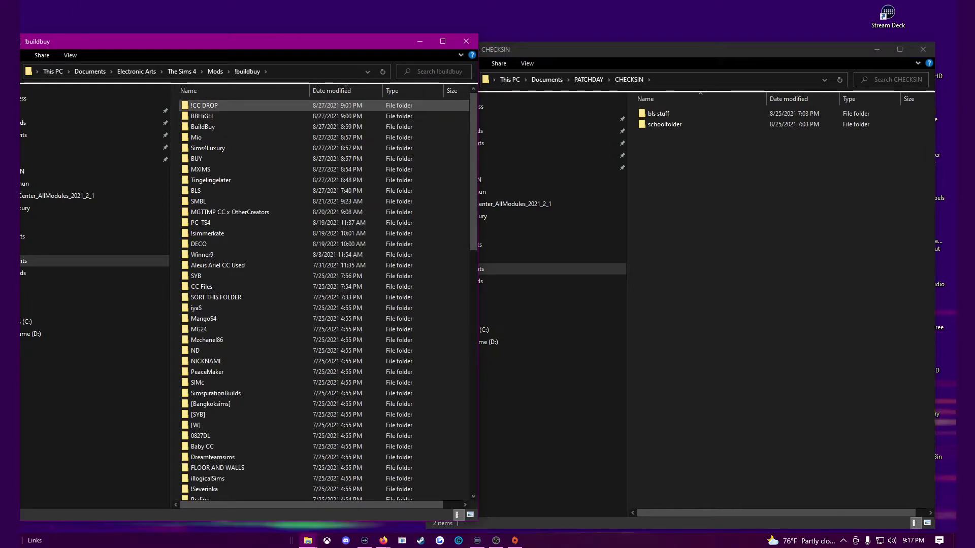
double_click(196, 190)
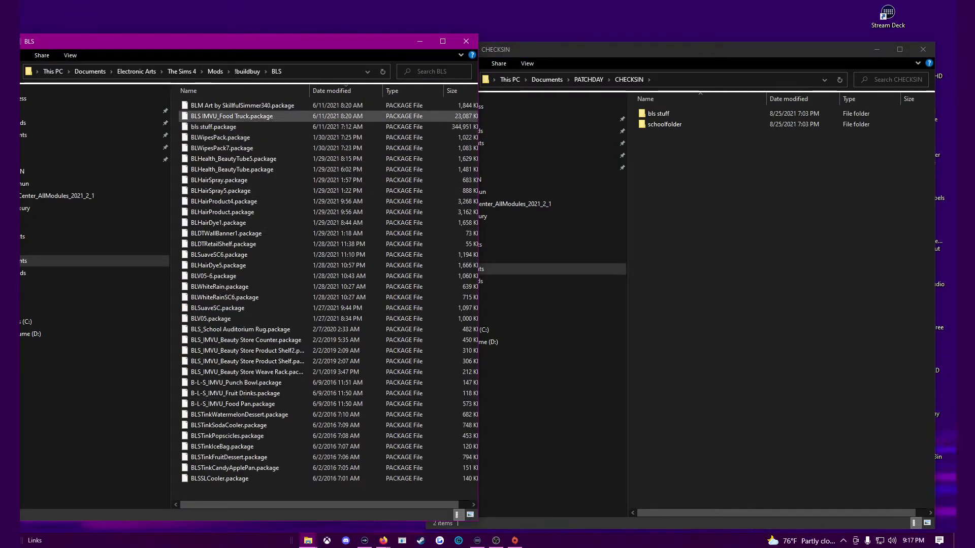
left_click_drag(213, 127, 701, 203)
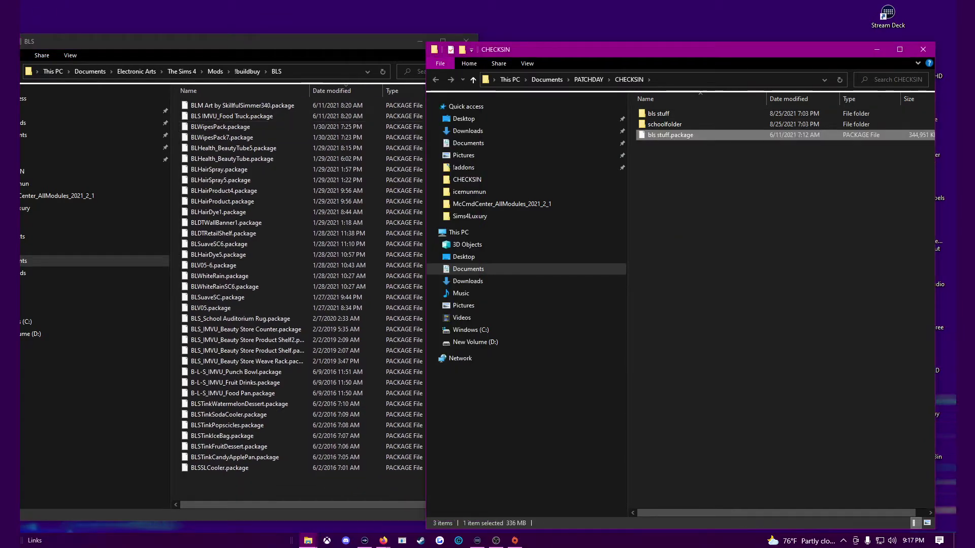
- Look through the packages in CHECKSIN's schoolfolder in an enlarged window
left_click_drag(680, 49, 484, 47)
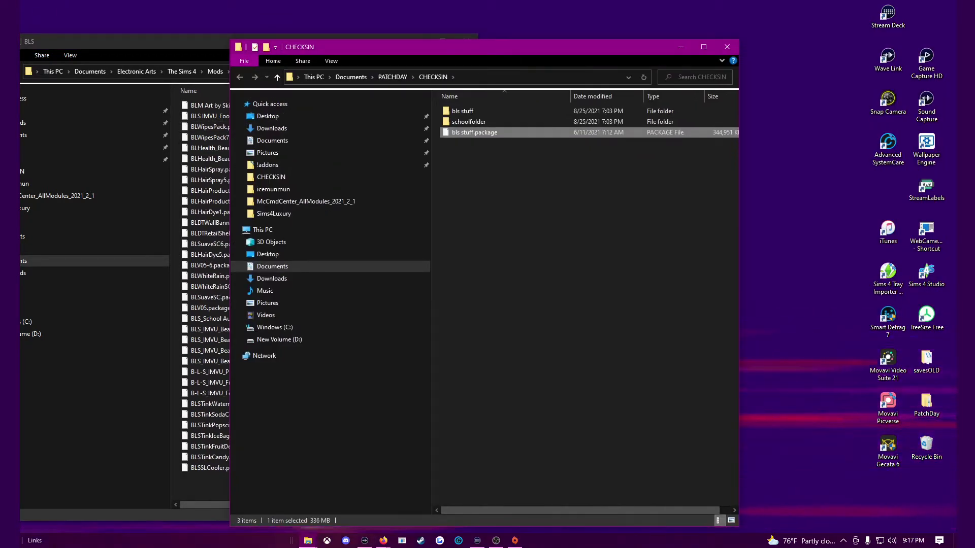
double_click(468, 121)
scroll(581, 305, "down", 5)
scroll(581, 304, "down", 4)
left_click(240, 76)
double_click(468, 122)
left_click_drag(496, 49, 630, 37)
- Switch to the last exception report in Firefox and examine the first exception's error call stack for the object class involved
left_click(383, 541)
left_click(441, 500)
left_click_drag(951, 228, 952, 51)
left_click(316, 278)
left_click_drag(952, 172, 951, 207)
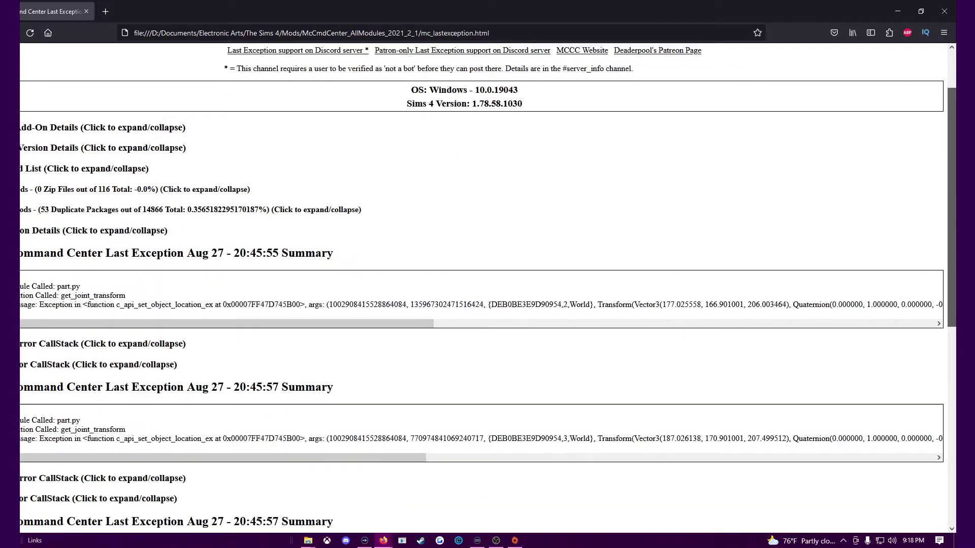
scroll(482, 290, "down", 3)
left_click(101, 211)
scroll(483, 289, "down", 3)
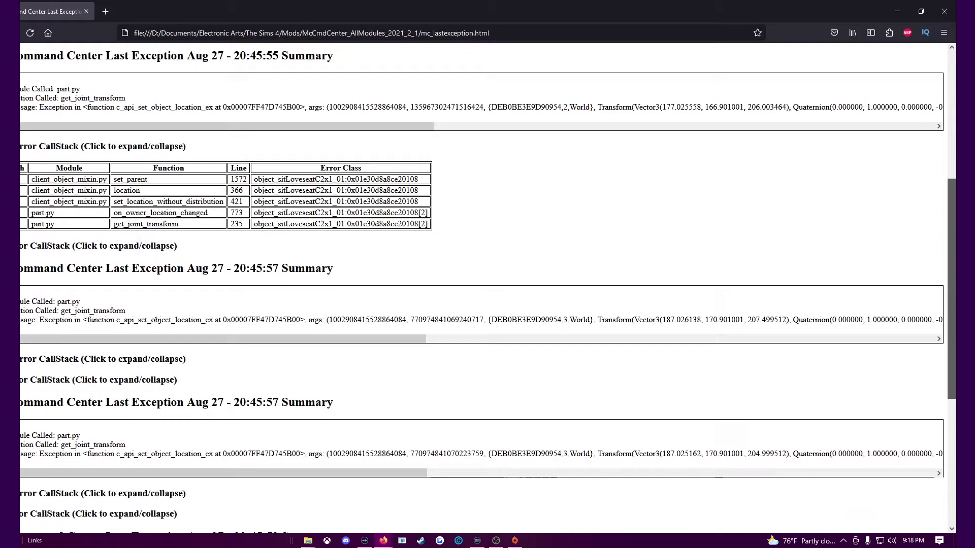
left_click(101, 277)
left_click(897, 11)
- Search schoolfolder for loveseat, bench and seat, and look through its full package list
left_click(835, 36)
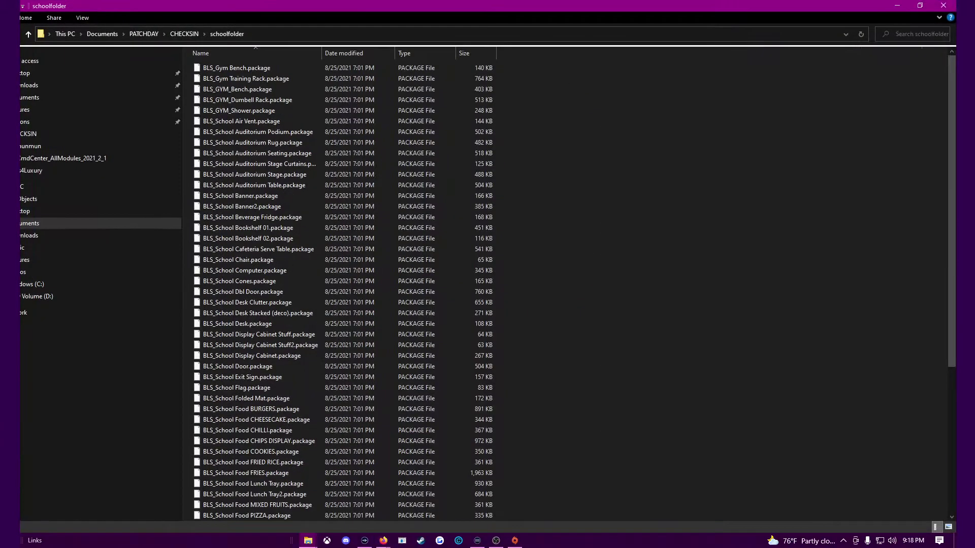
type("loveseat")
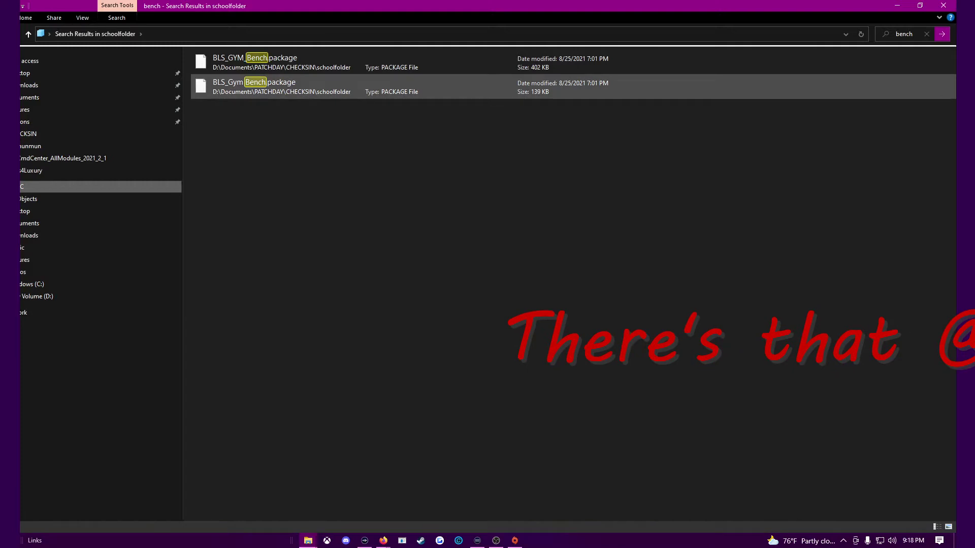
key("BackSpace")
key("BackSpace")
key("BackSpace")
key("BackSpace")
key("BackSpace")
type("seat")
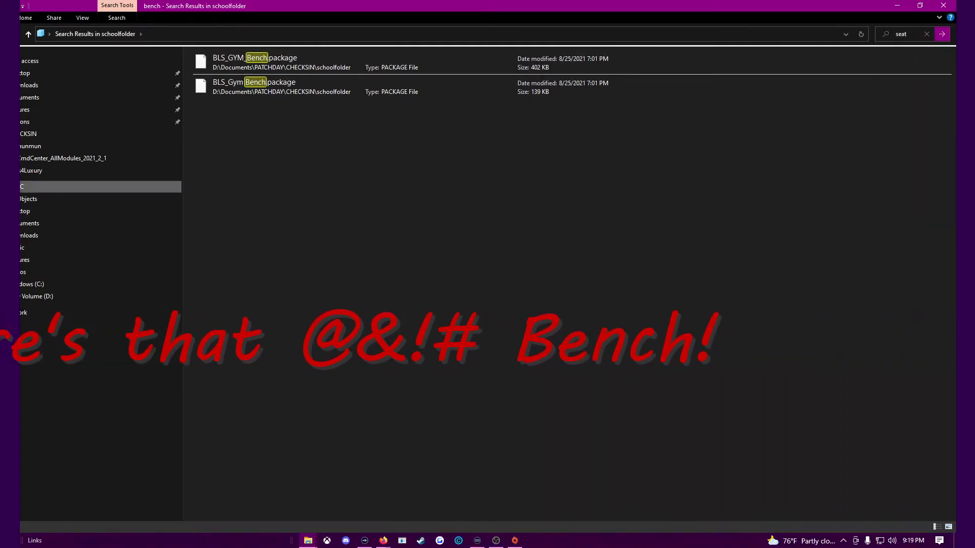
key("Return")
key("Escape")
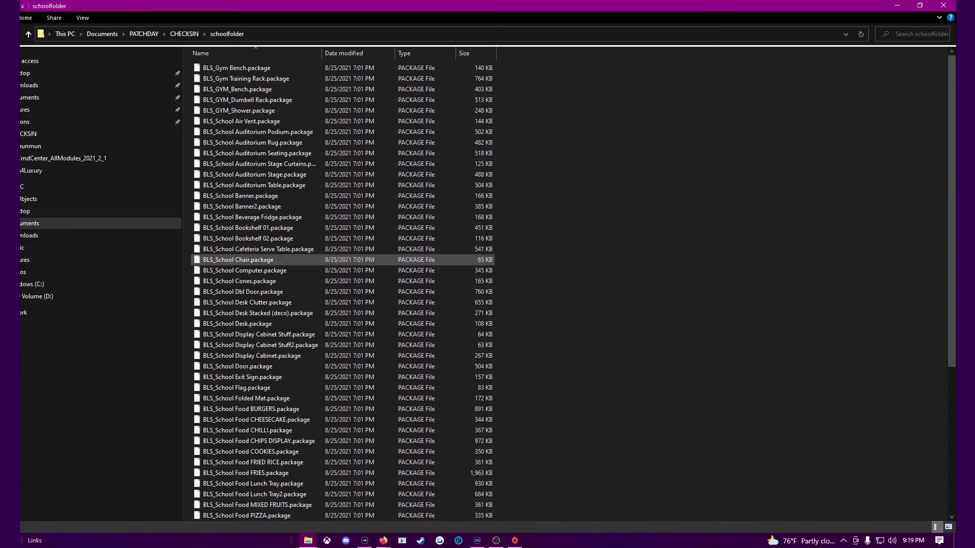
scroll(253, 325, "down", 7)
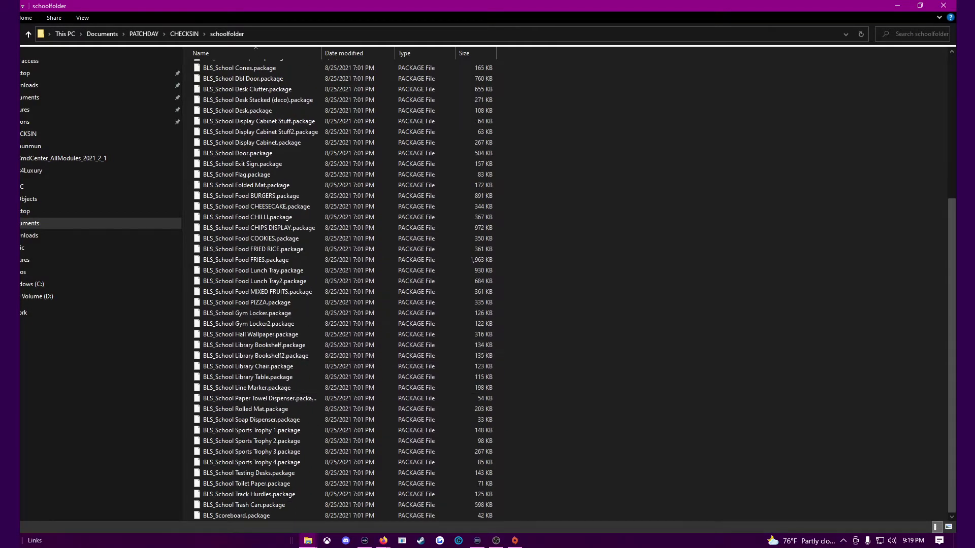
- Close the schoolfolder window and go up from the BLS folder to The Sims 4 folder
left_click(920, 5)
left_click(854, 33)
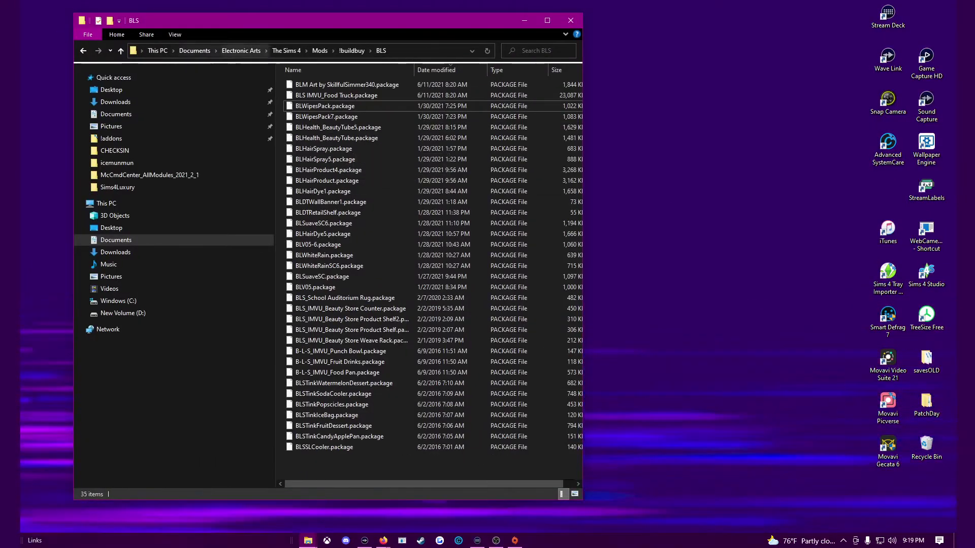
left_click(286, 50)
left_click(547, 20)
left_click(919, 5)
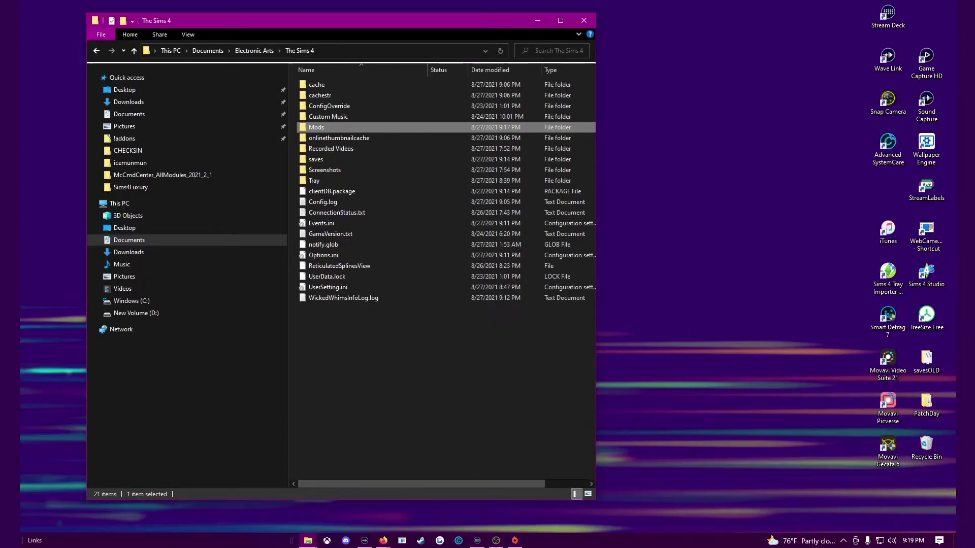
left_click(515, 540)
left_click(578, 309)
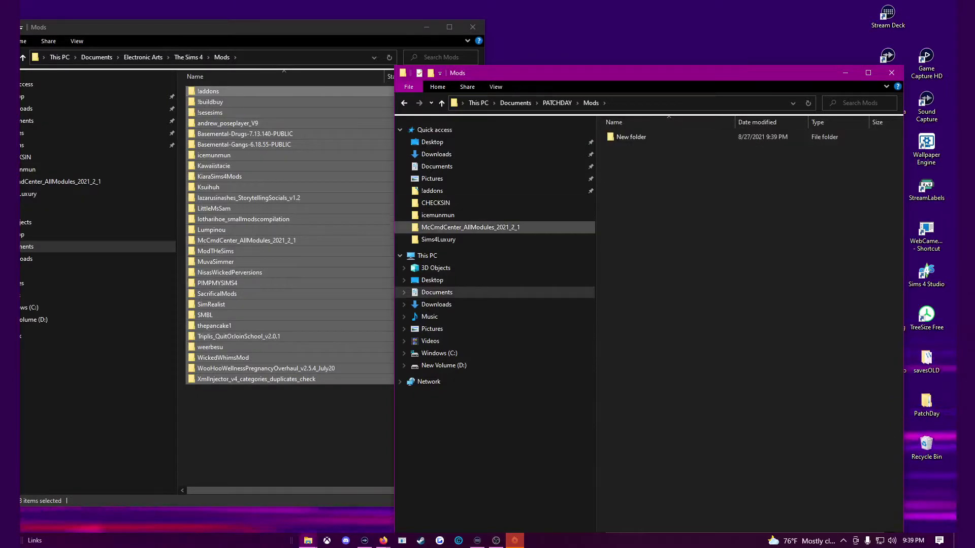
- Move The Sims 4 folder from Electronic Arts into the PATCHDAY Mods folder and rename it The Sims 4old
left_click(188, 57)
left_click(142, 57)
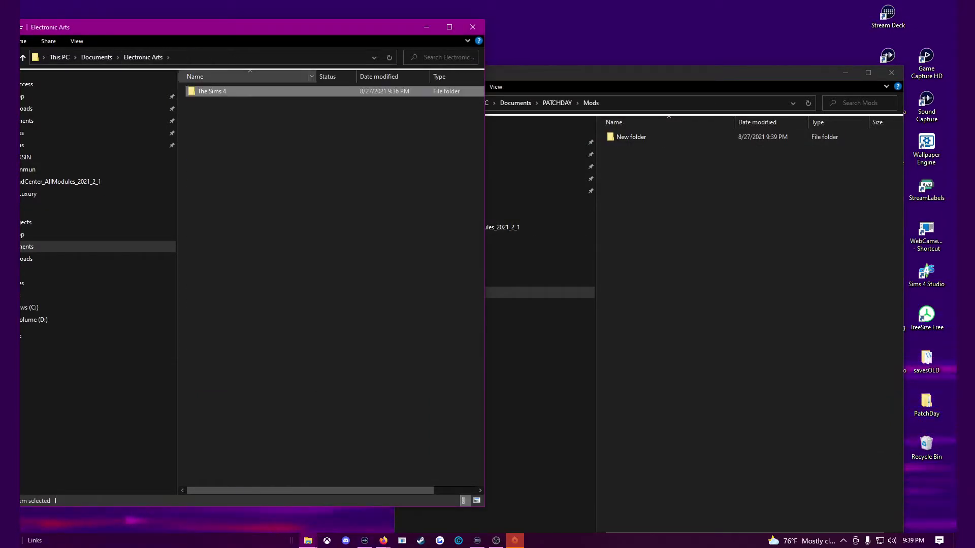
left_click_drag(645, 216, 644, 215)
right_click(639, 150)
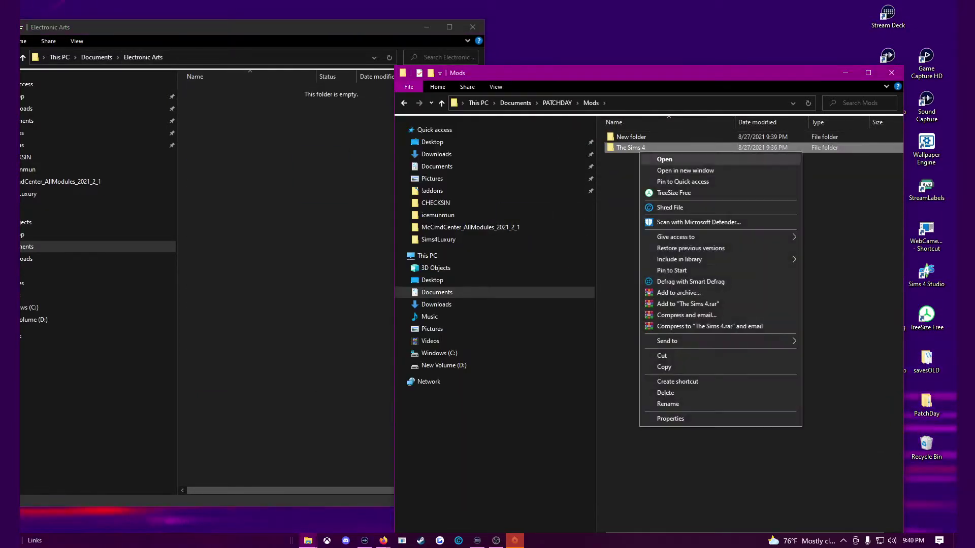
key("m")
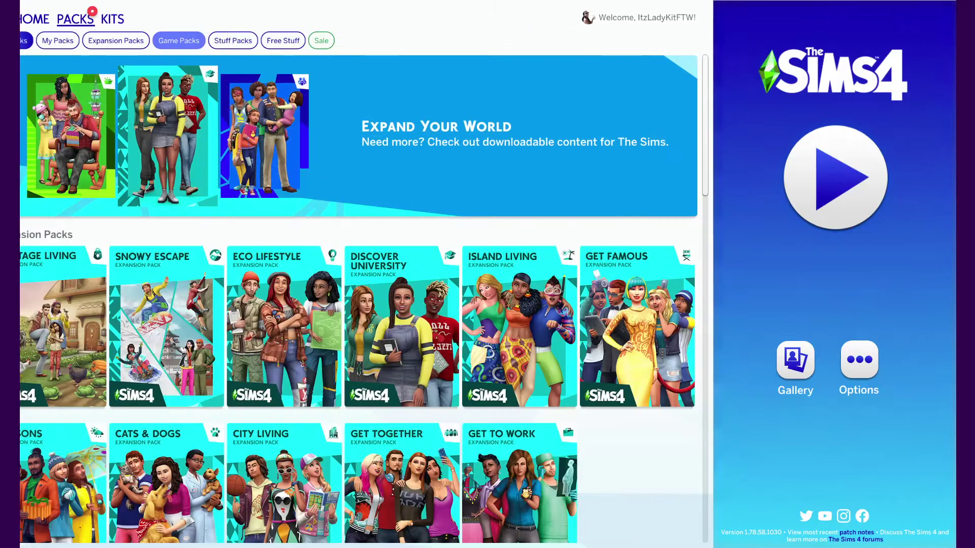
scroll(513, 213, "down", 12)
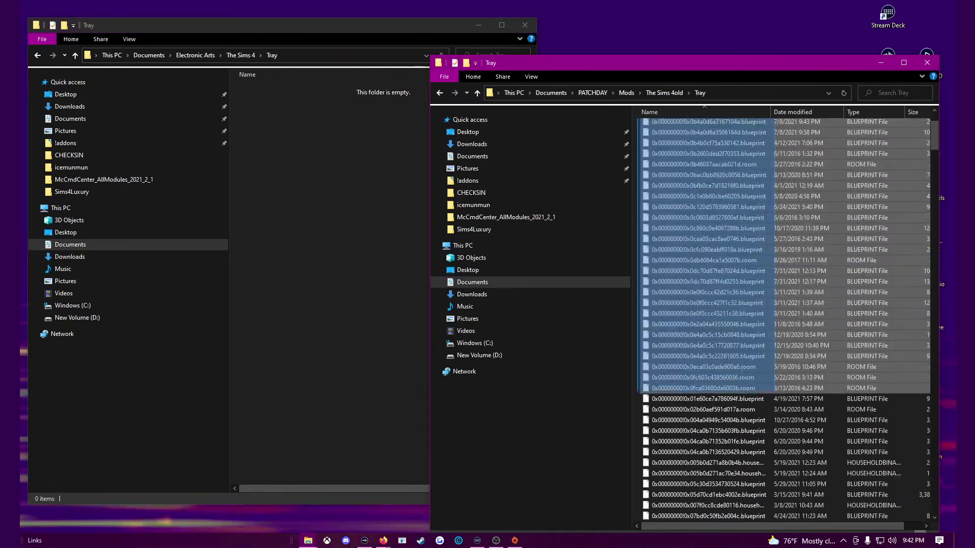
- Select the files in the Tray folder of The Sims 4old
left_click_drag(792, 402, 793, 479)
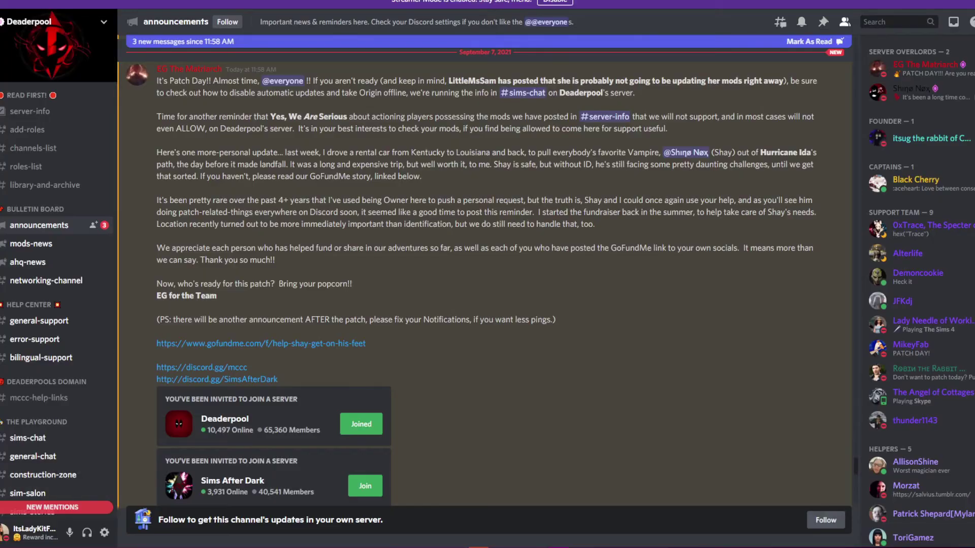
- Review the Deaderpool Discord announcements on the patch, broken mods and MC Command Center compatibility, and open the error-support channel
scroll(484, 254, "up", 6)
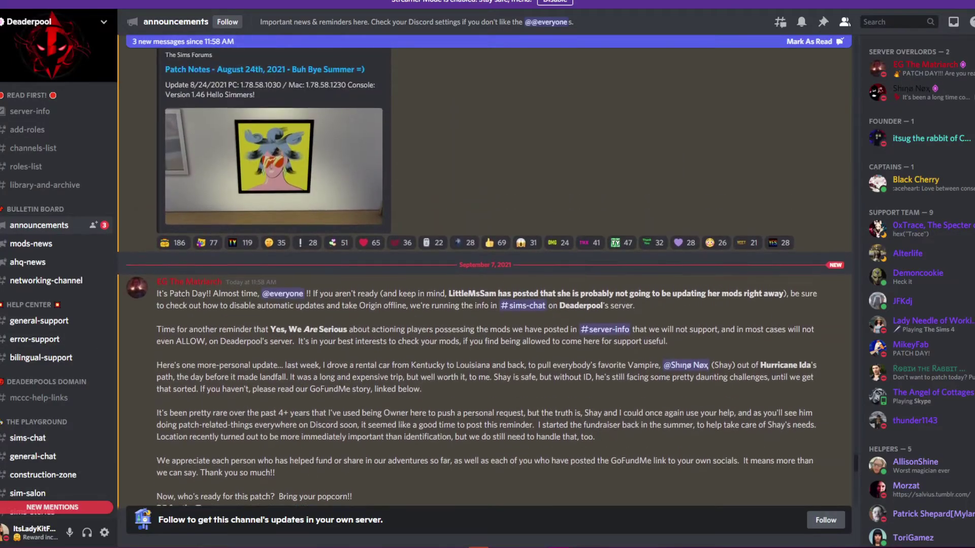
scroll(484, 269, "up", 5)
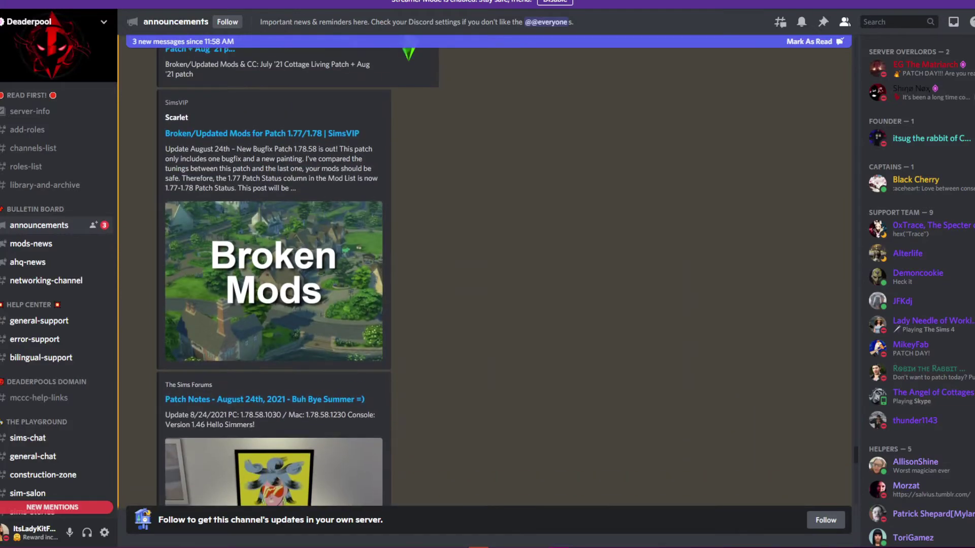
scroll(297, 279, "up", 5)
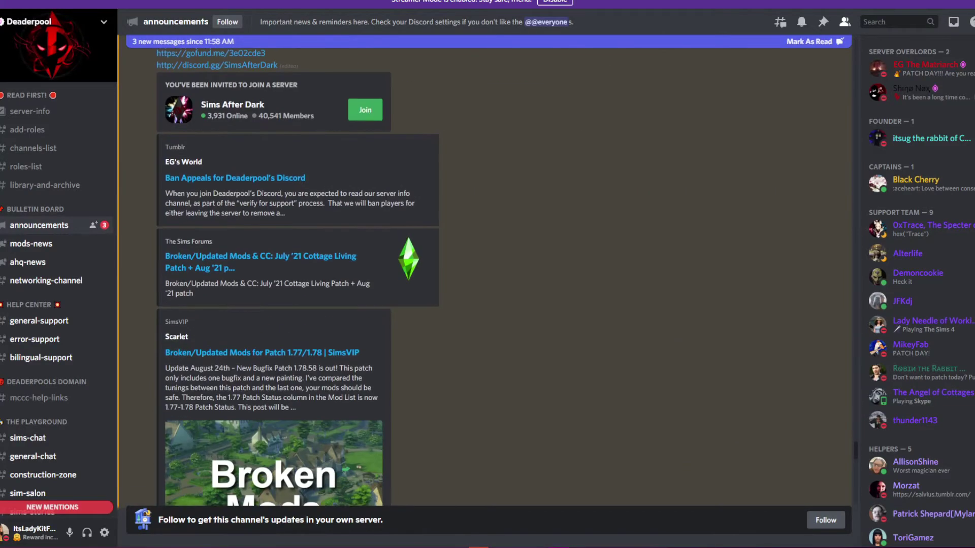
scroll(488, 275, "down", 3)
scroll(58, 299, "down", 4)
scroll(488, 275, "down", 12)
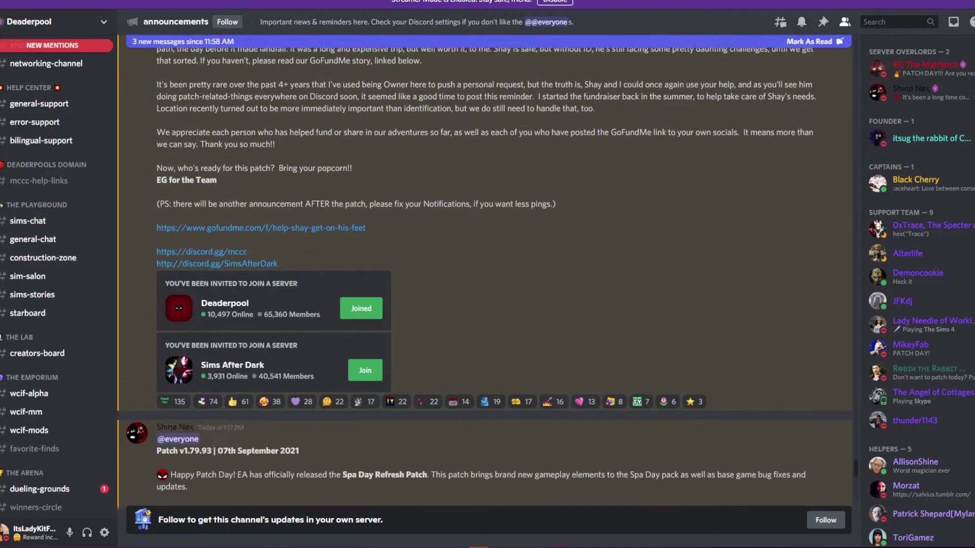
scroll(485, 269, "down", 15)
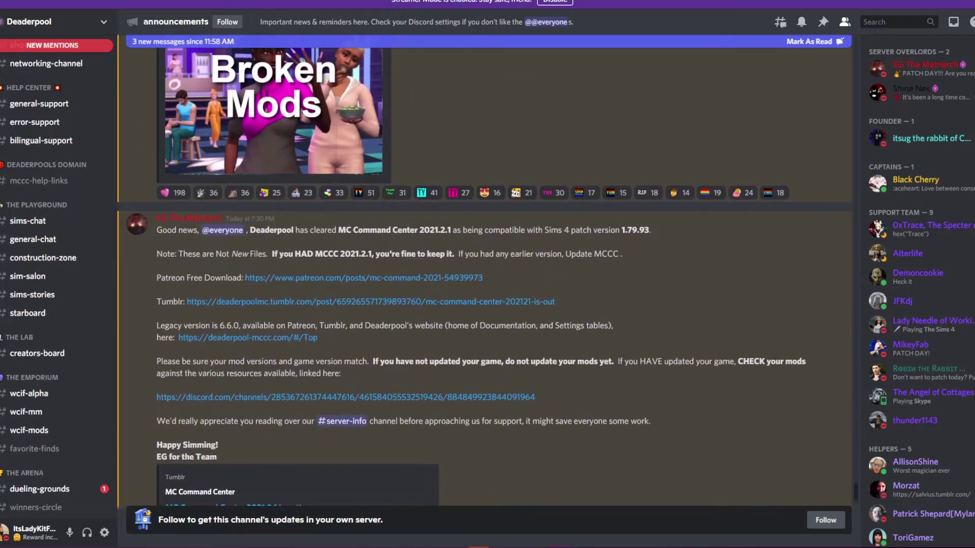
scroll(484, 279, "down", 3)
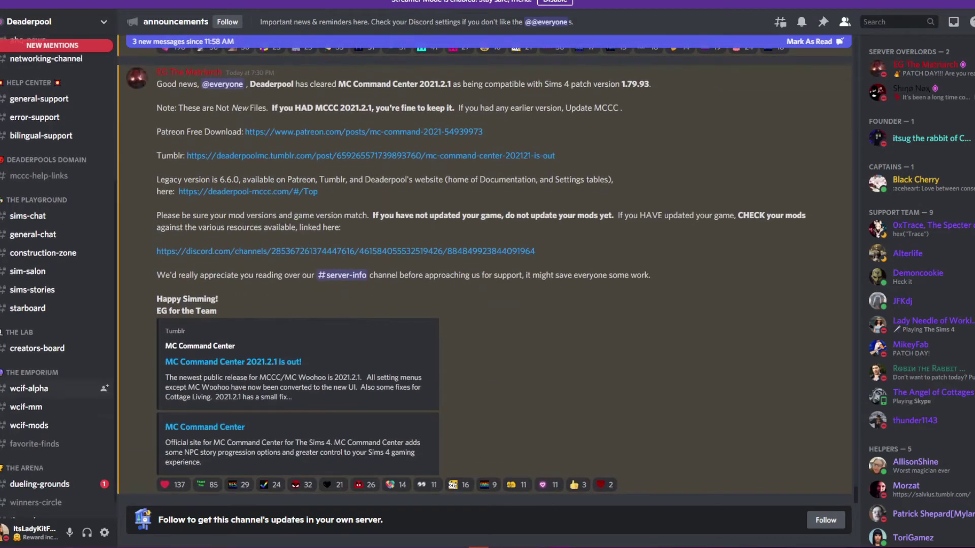
scroll(56, 386, "down", 1)
scroll(56, 269, "up", 5)
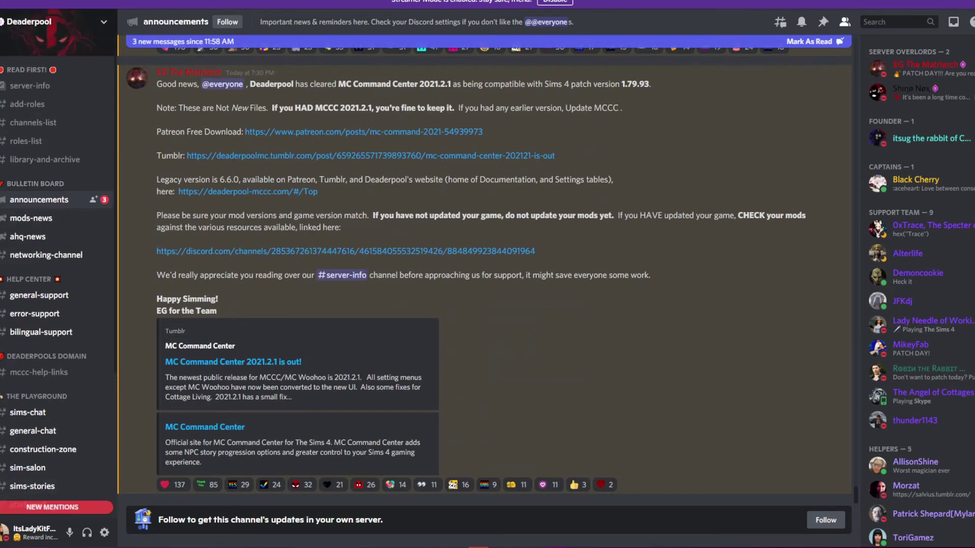
left_click(35, 314)
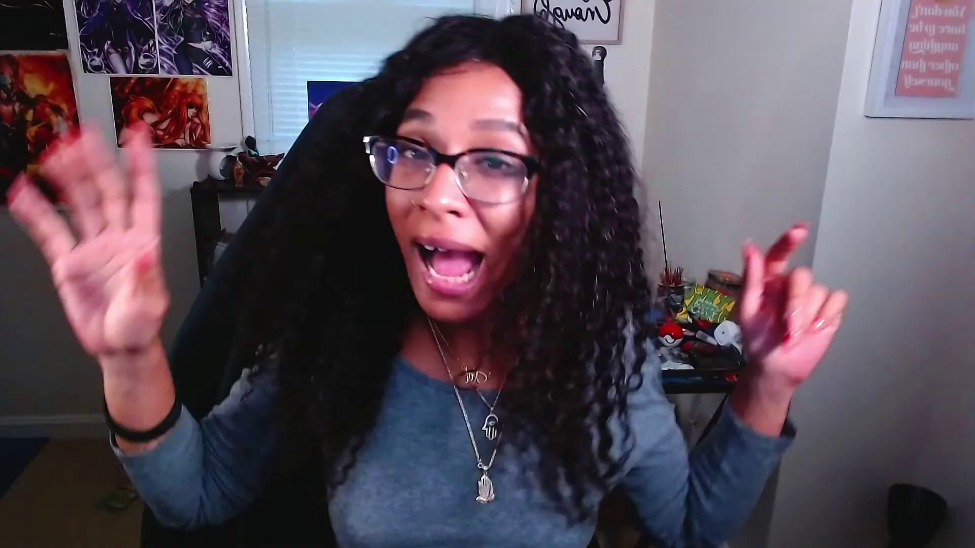